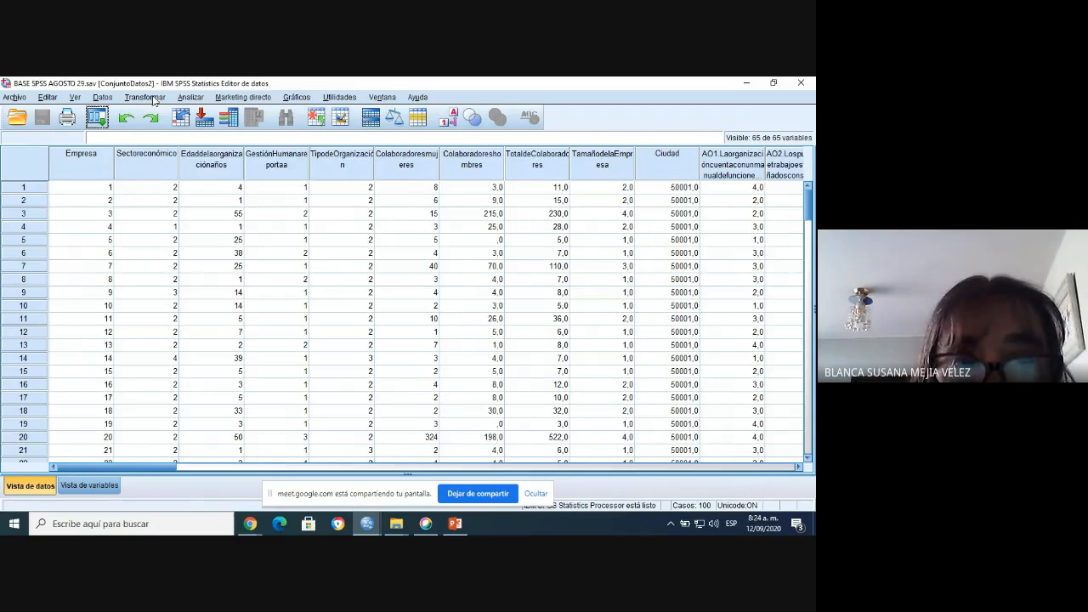
Step: Start a recode into different variables, adding the performance management variable GESTDES with the output name REGESTDES
left_click(151, 99)
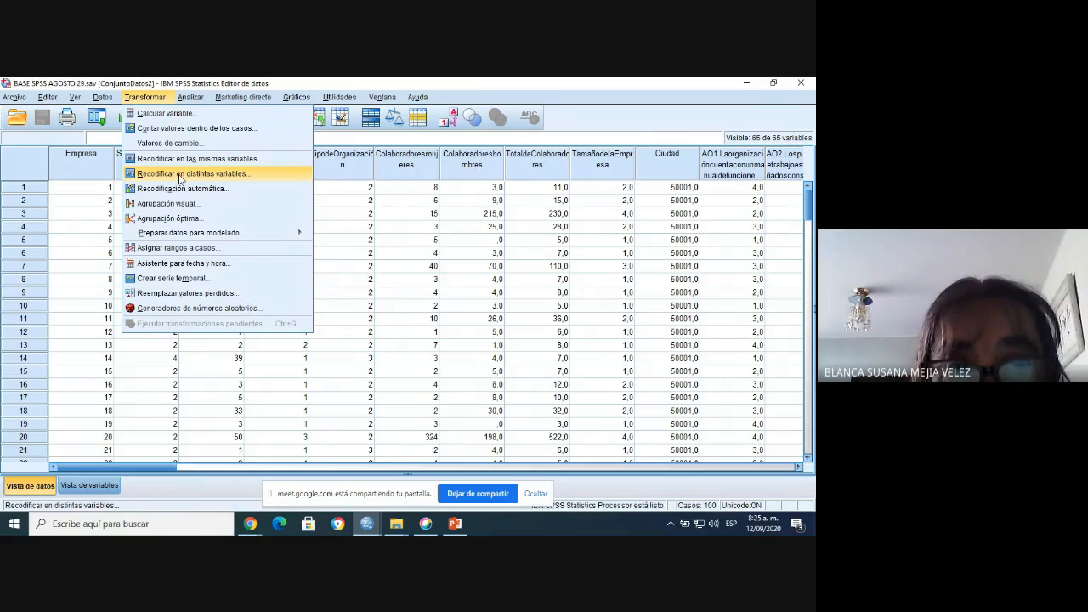
left_click(181, 175)
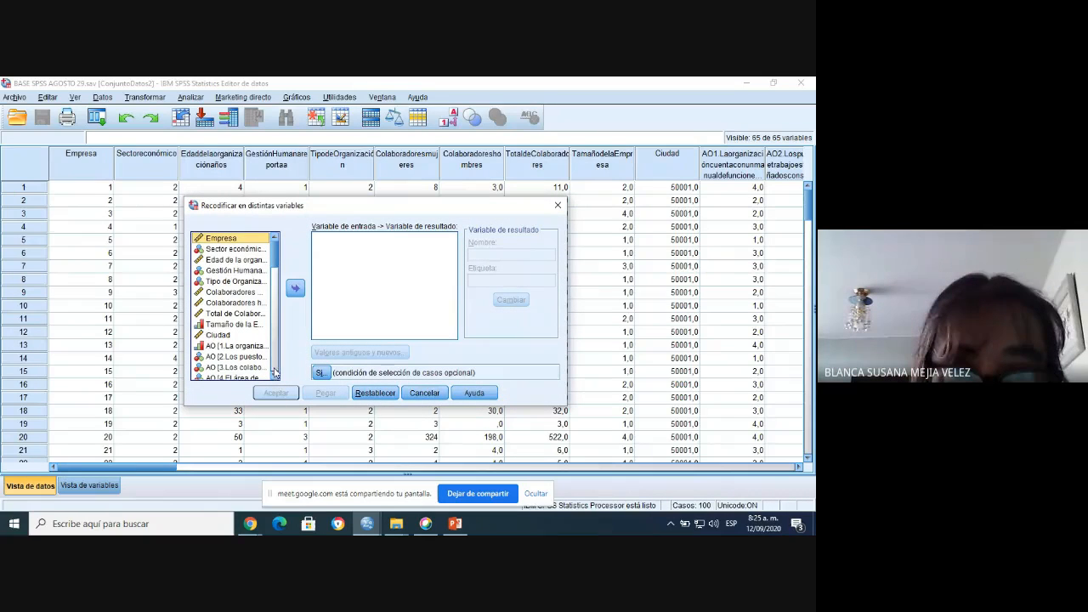
left_click_drag(275, 255, 271, 388)
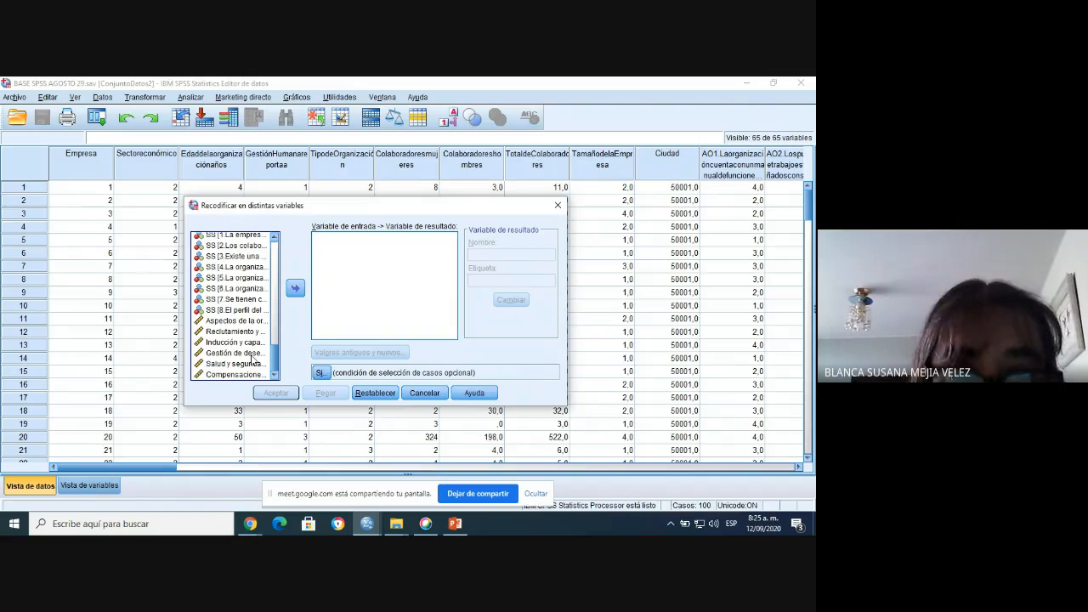
left_click(251, 355)
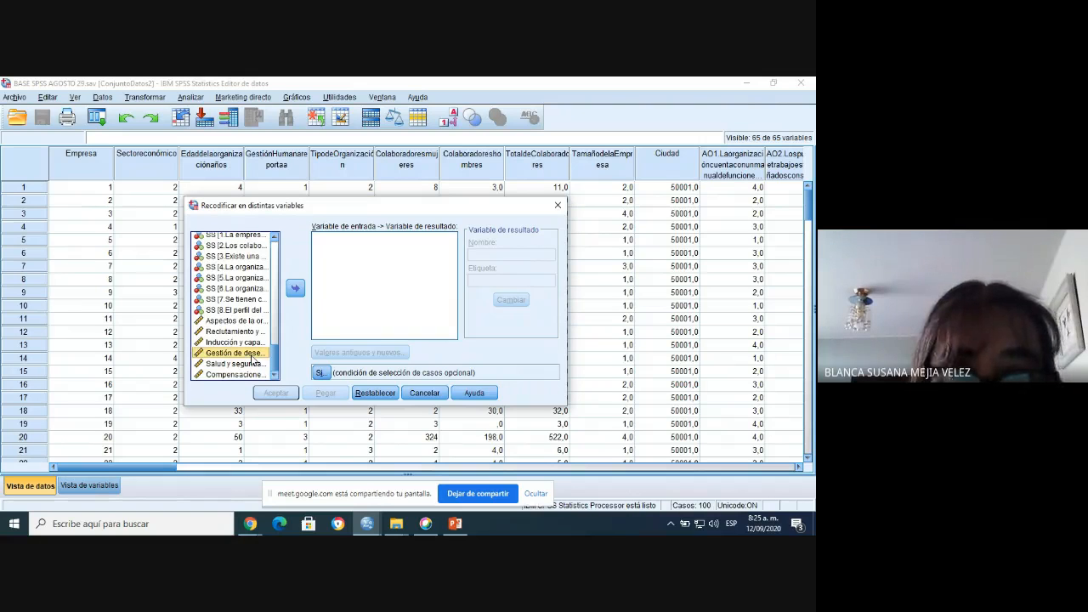
left_click(295, 290)
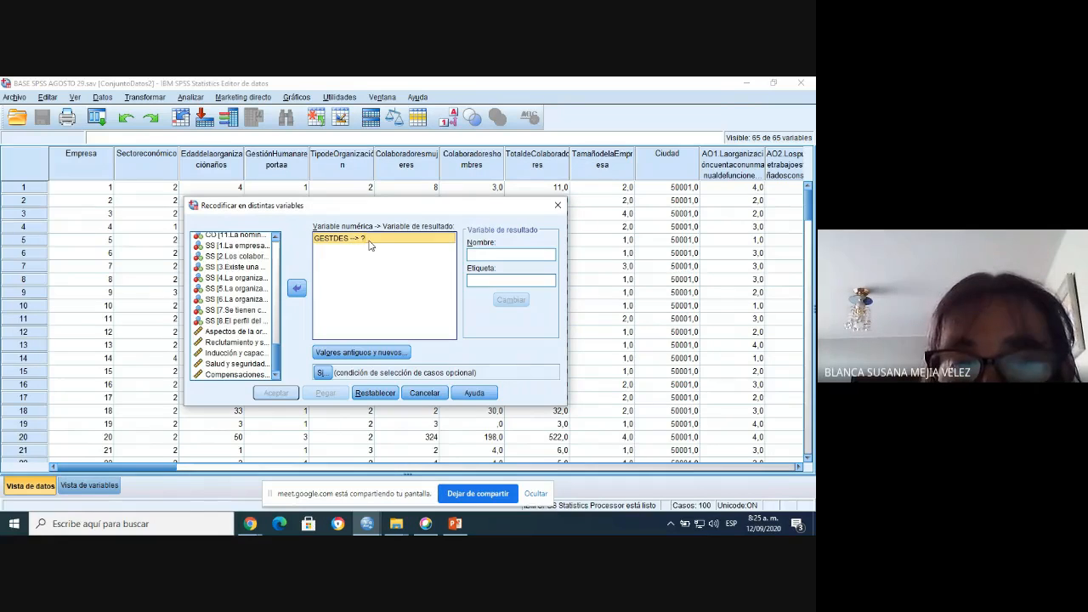
left_click(482, 253)
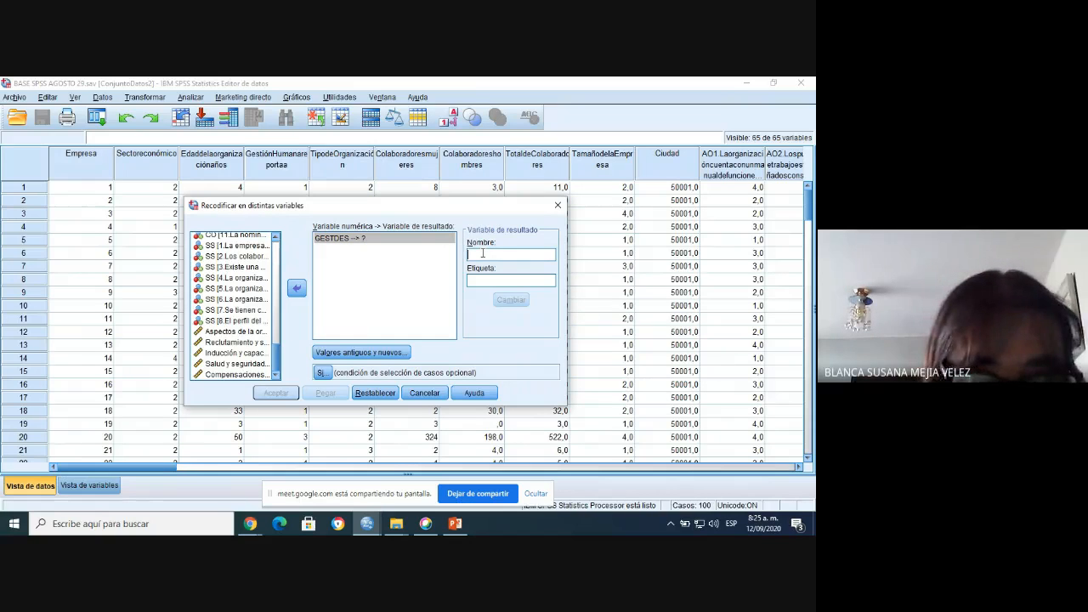
type("RE")
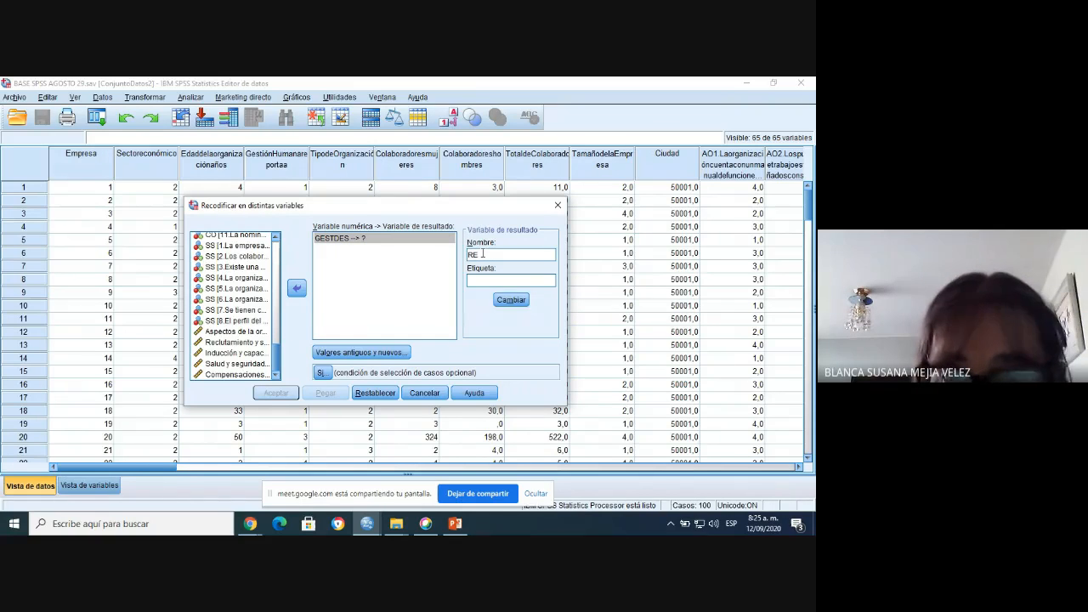
type("GESTDES")
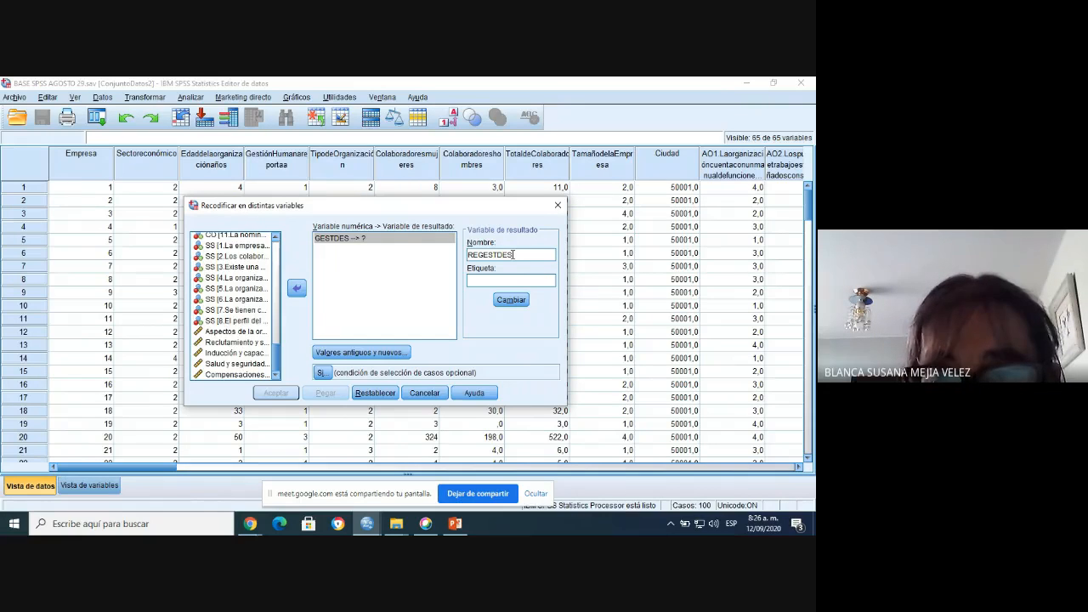
left_click(510, 301)
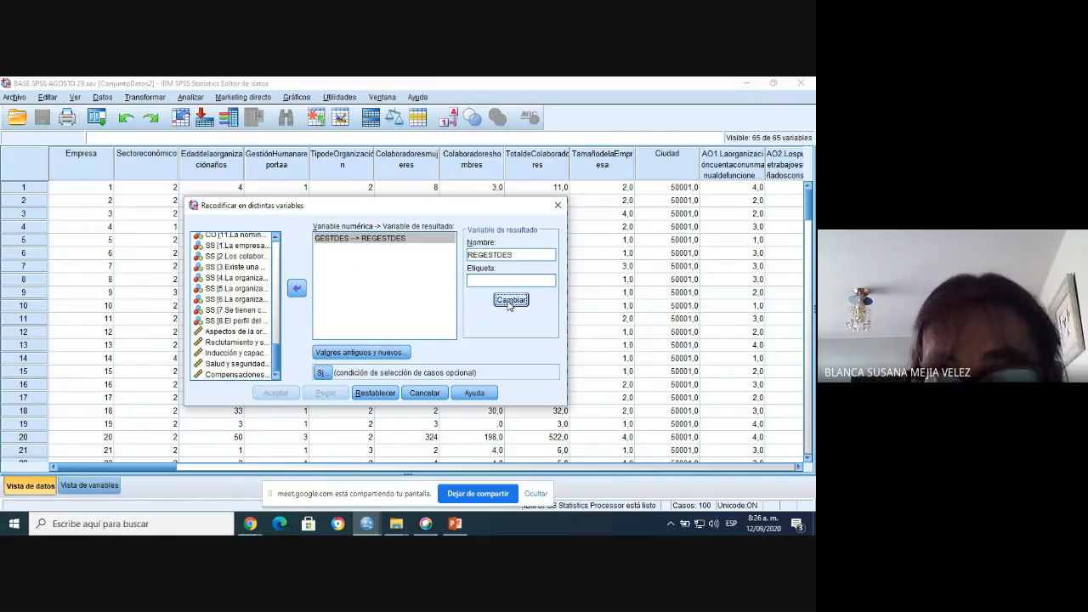
Step: Add the induction and training variable INDCAP to the recode and assign it the output name REGESTDE
left_click(246, 358)
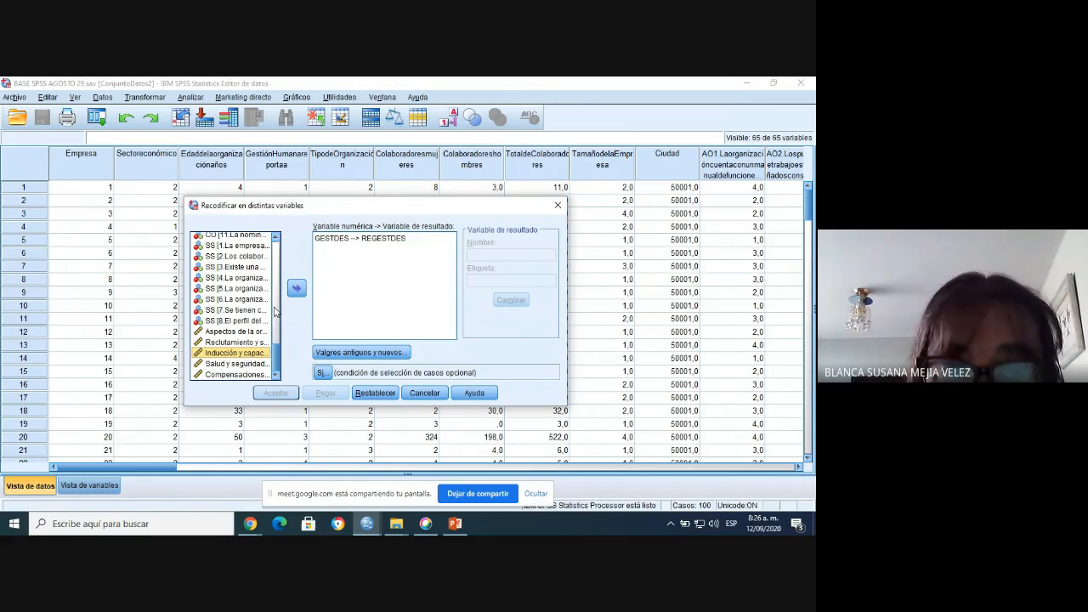
left_click(296, 291)
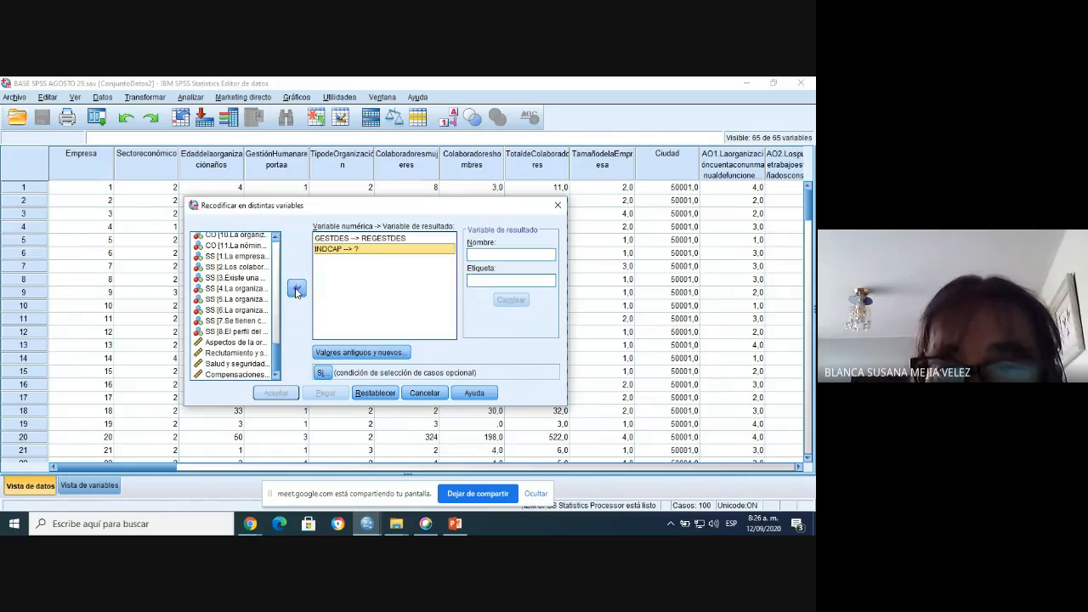
left_click(484, 255)
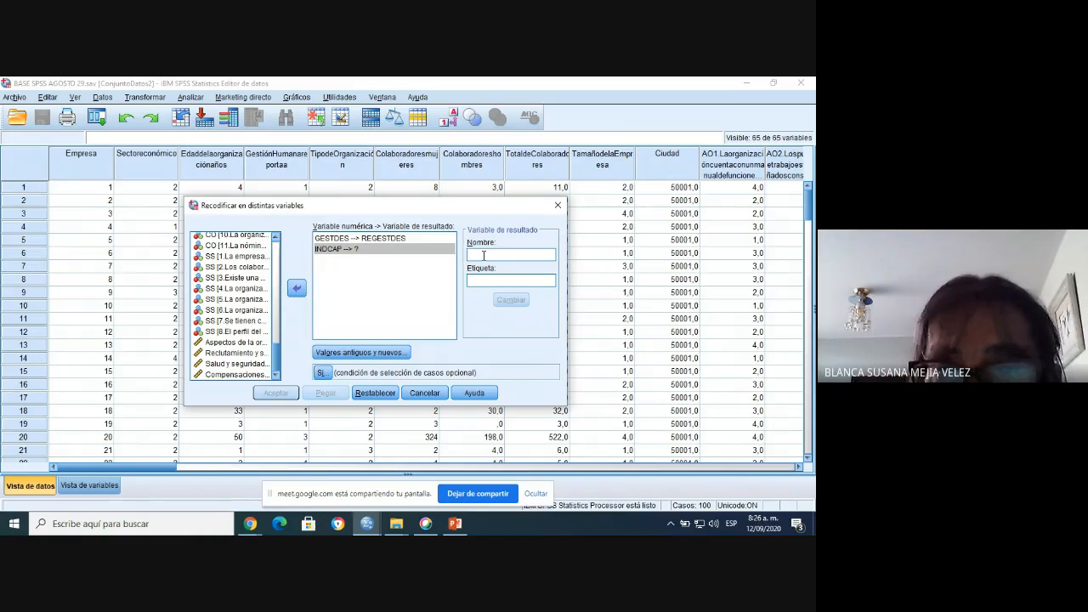
type("RE")
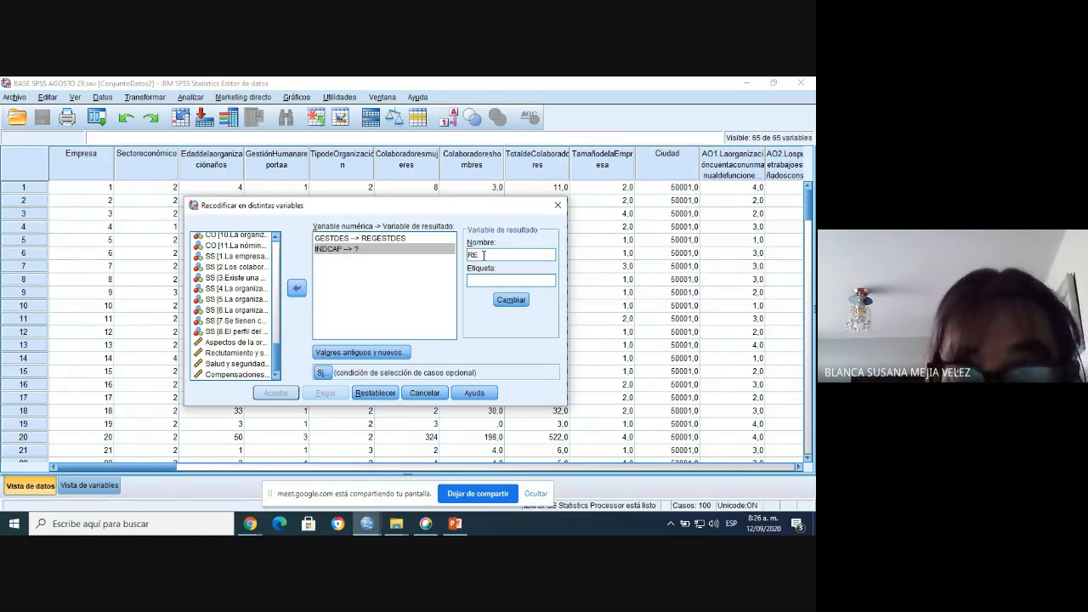
type("GE")
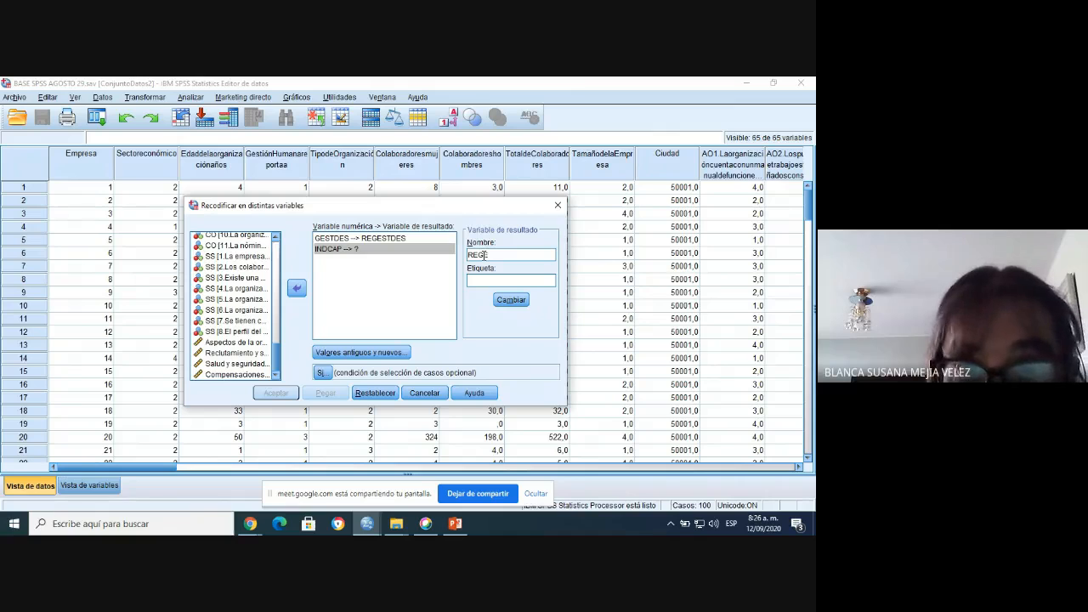
type("STDES")
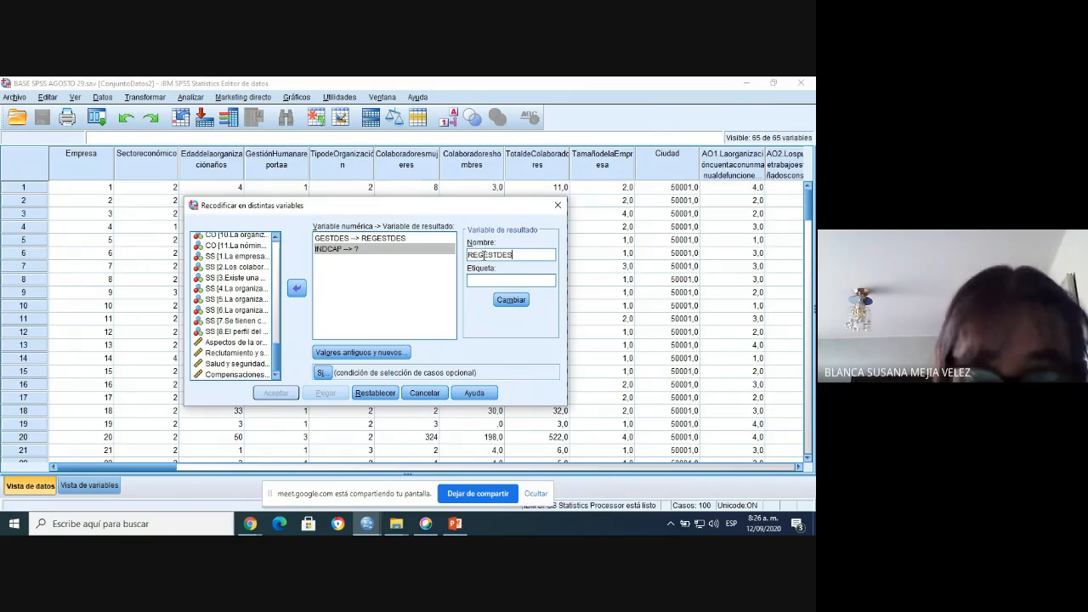
left_click(515, 302)
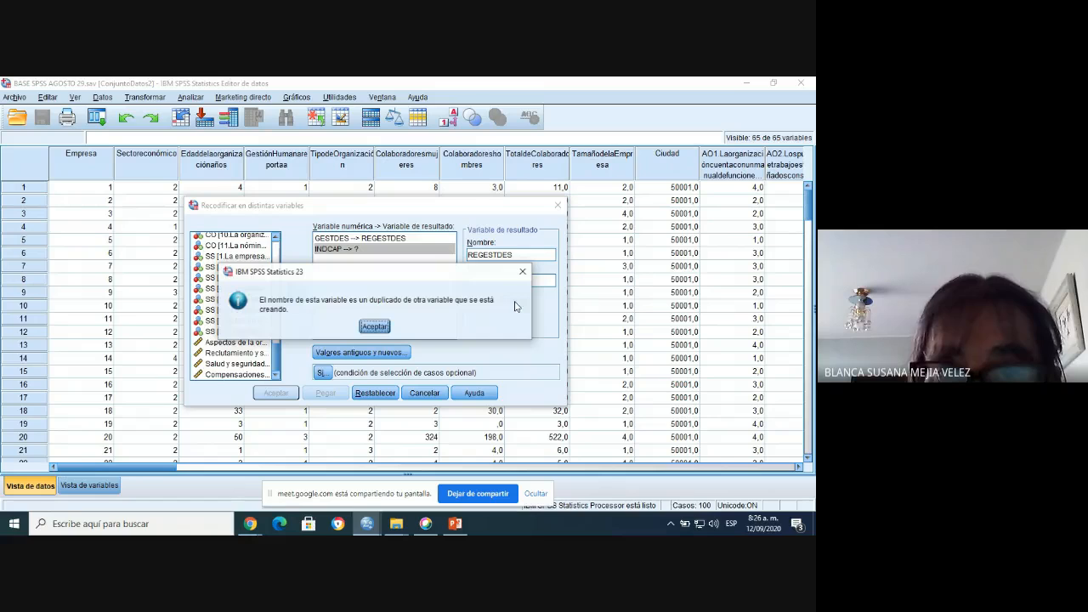
left_click(378, 327)
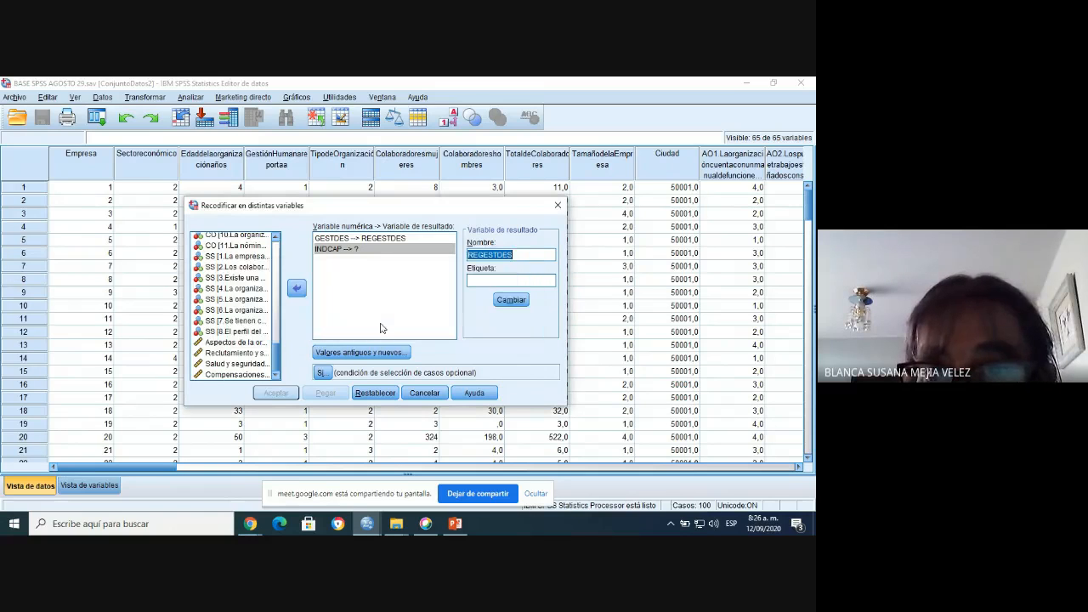
left_click(514, 255)
key("BackSpace")
left_click(511, 300)
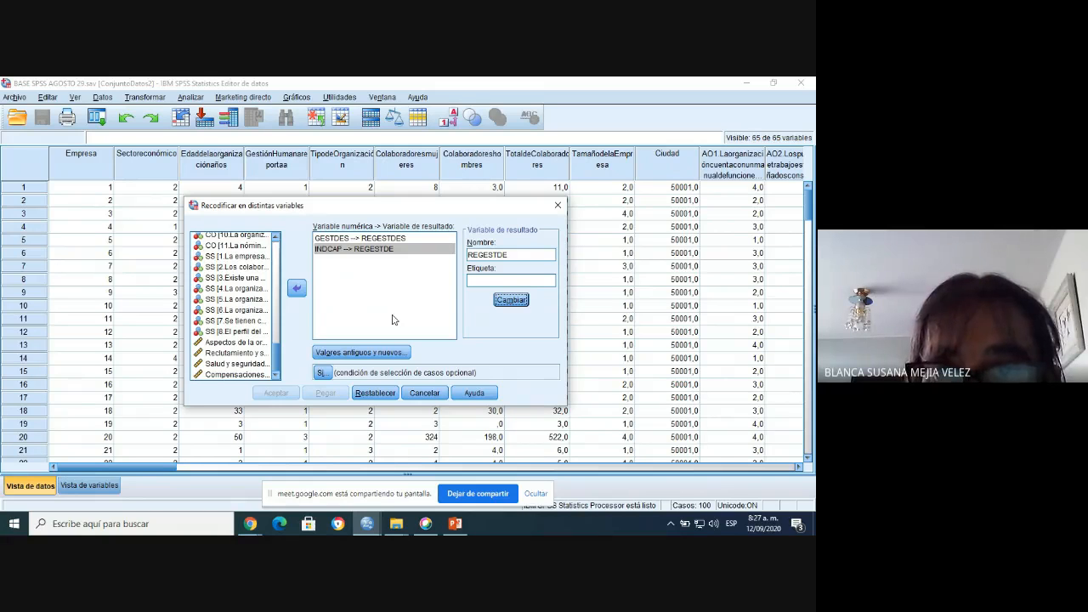
Step: Change the output variable name for INDCAP to REINDCAP
left_click(381, 252)
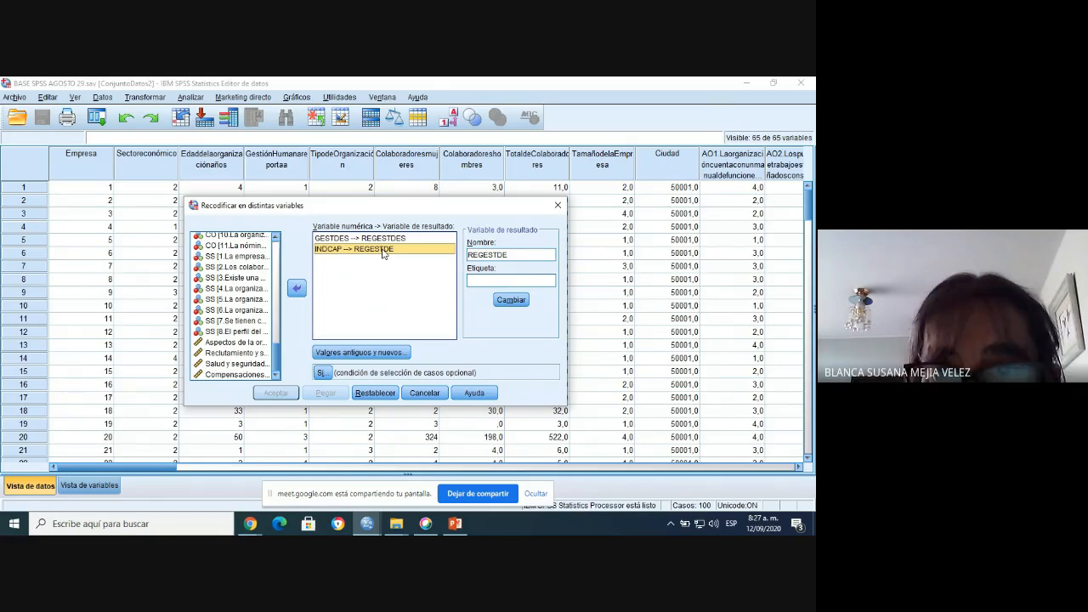
double_click(513, 254)
left_click(513, 254)
key("BackSpace")
key("BackSpace")
key("BackSpace")
key("BackSpace")
key("BackSpace")
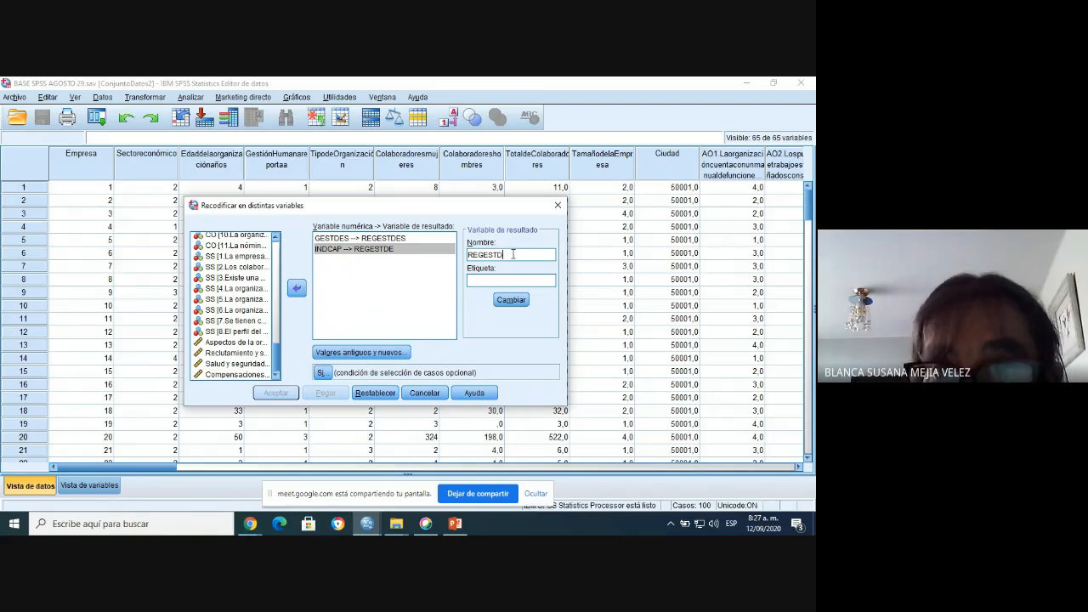
key("BackSpace")
type("INDU")
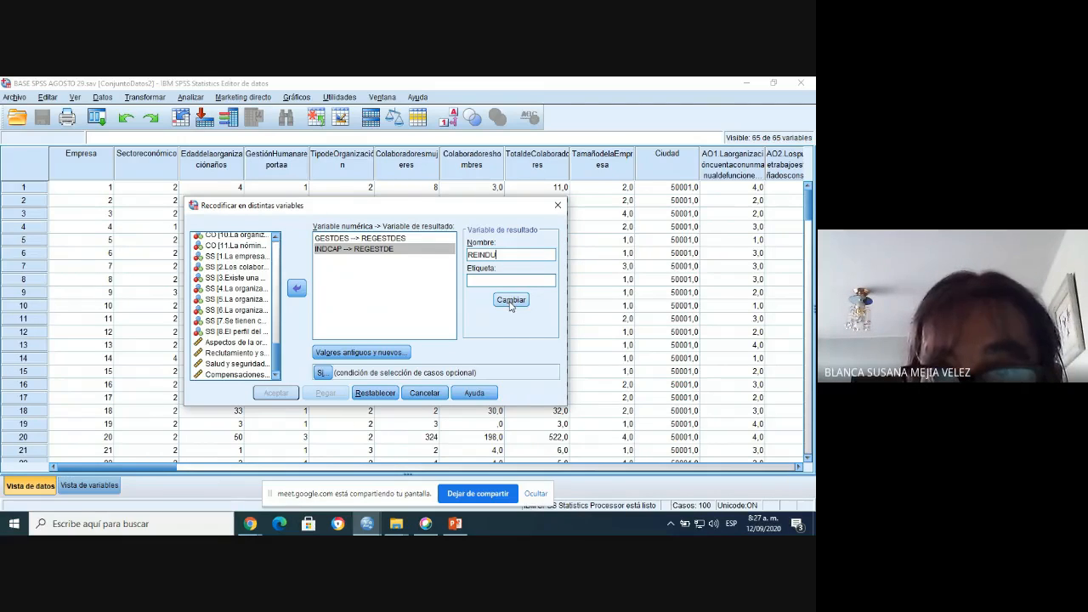
left_click(513, 248)
key("BackSpace")
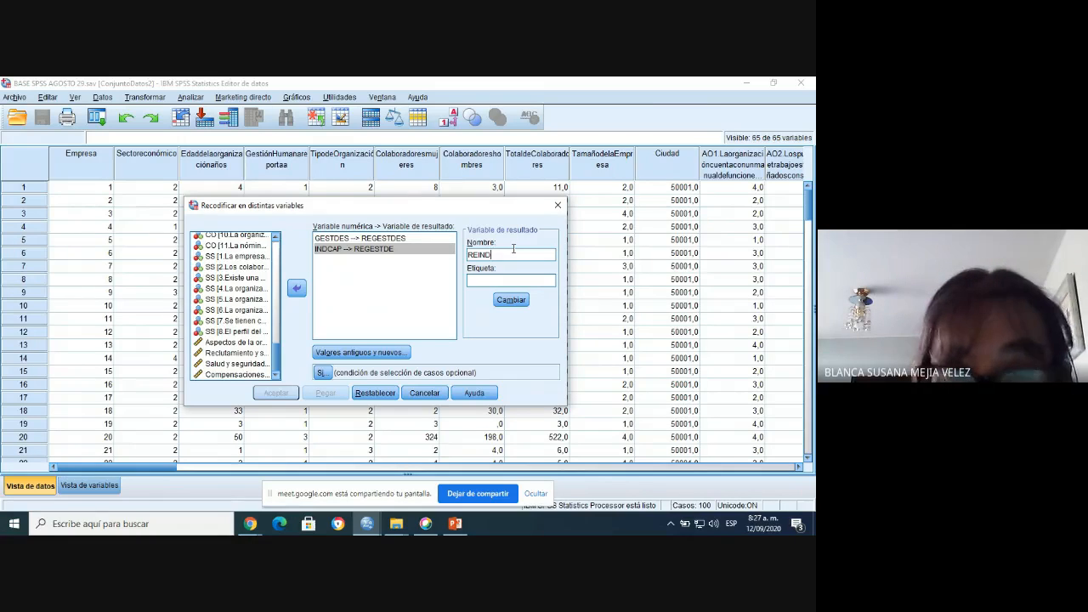
type("CAP")
left_click(514, 304)
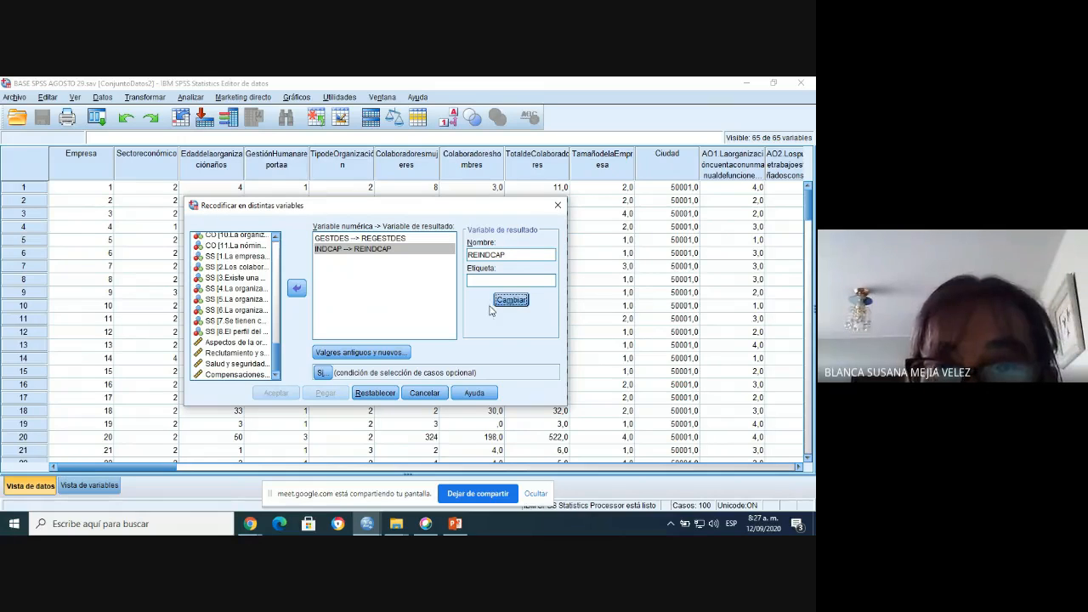
Step: Add an old-to-new value rule that recodes the range from the lowest value through 29 as 1
left_click(366, 355)
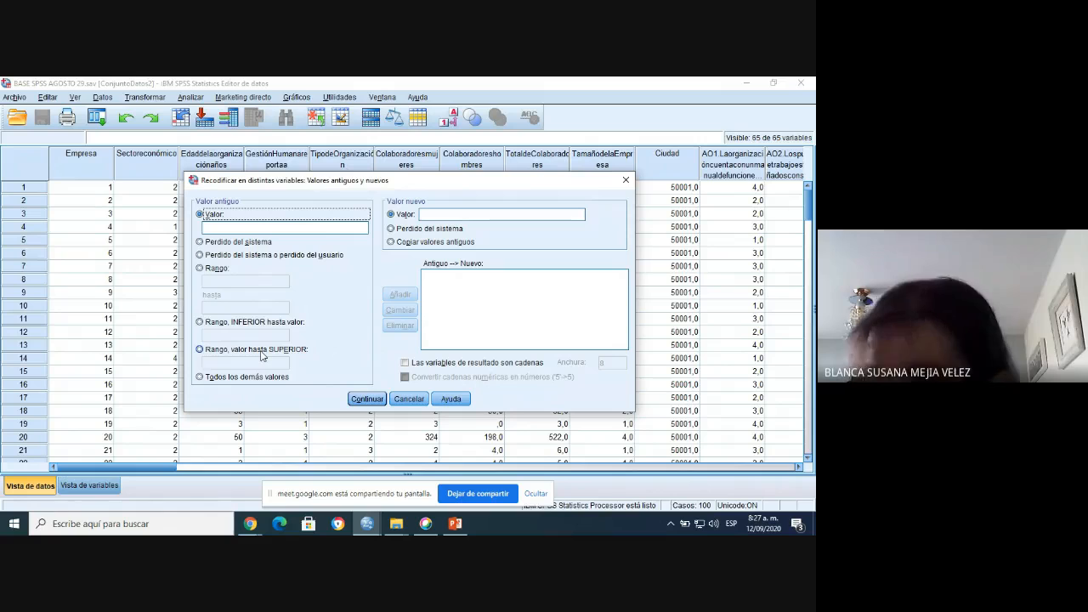
left_click(200, 323)
left_click(214, 335)
type("29")
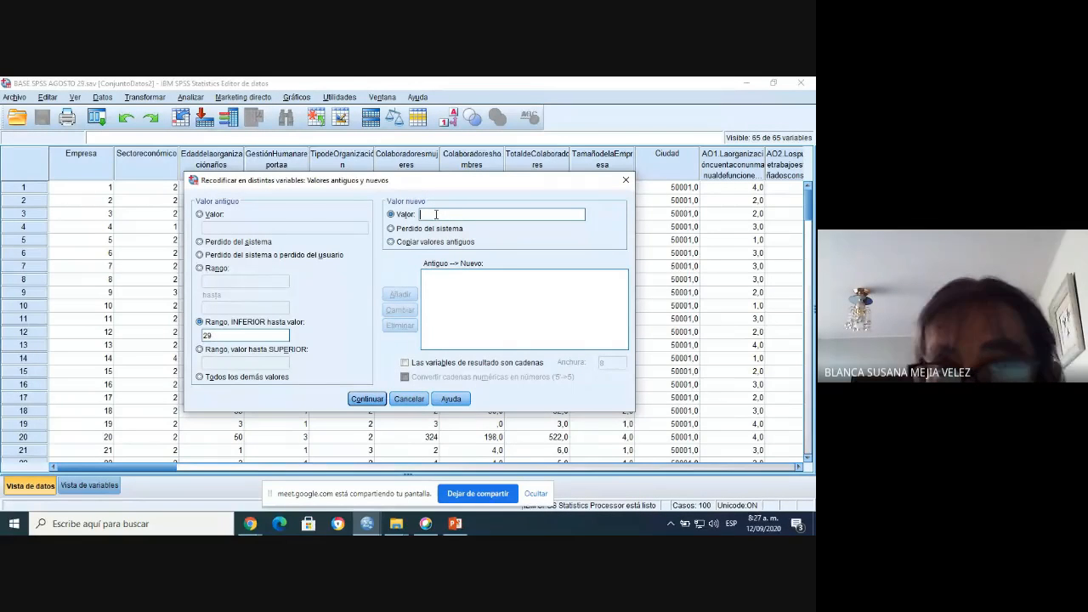
type("1")
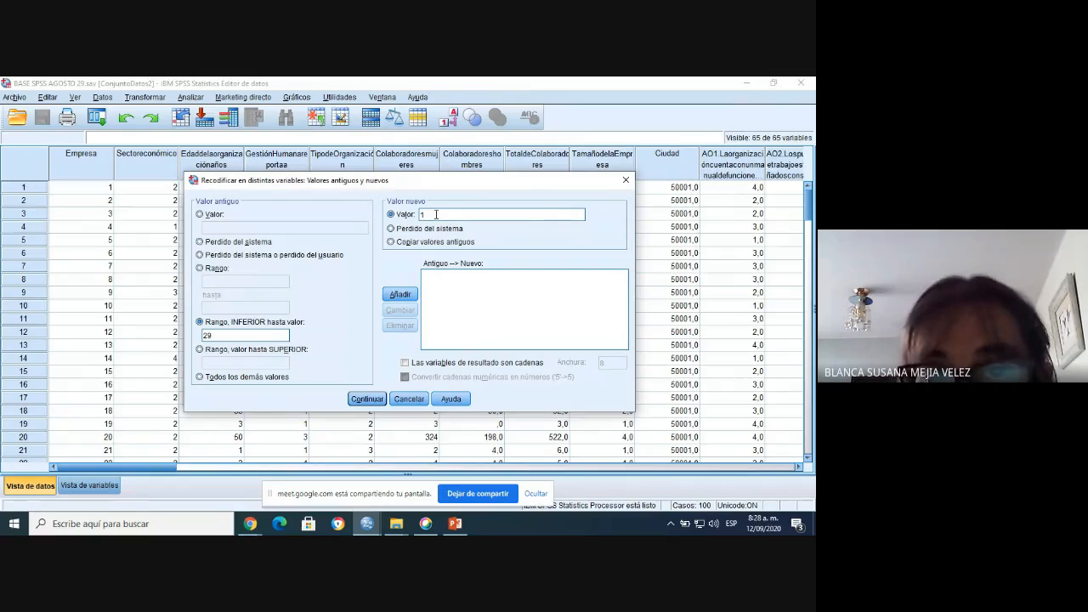
left_click(400, 294)
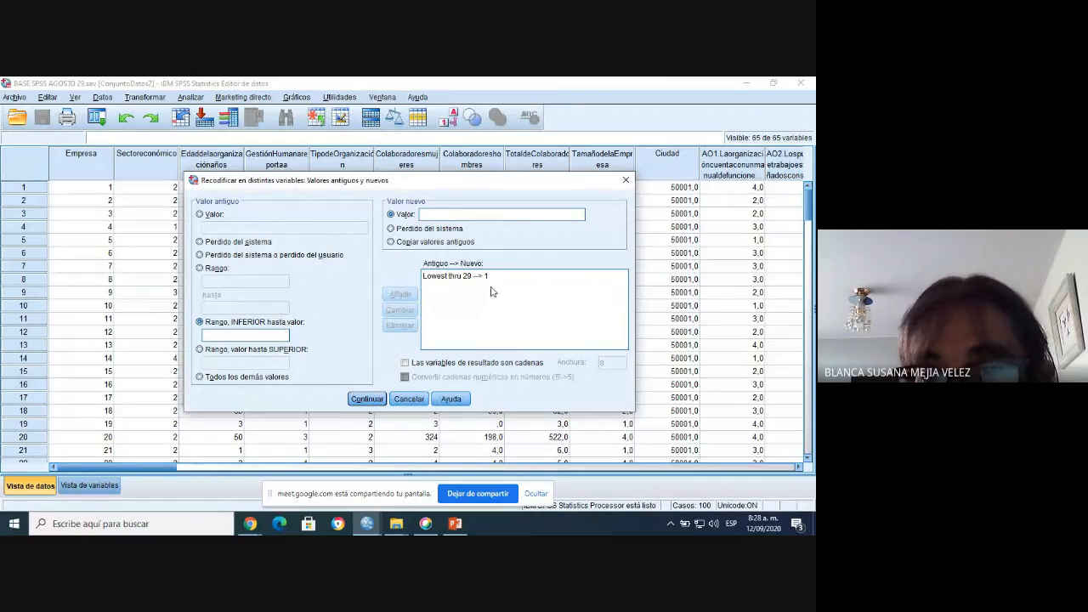
Step: Add a second value rule that recodes the range from 30 through the highest value as 2
left_click(201, 351)
left_click(208, 363)
type("3")
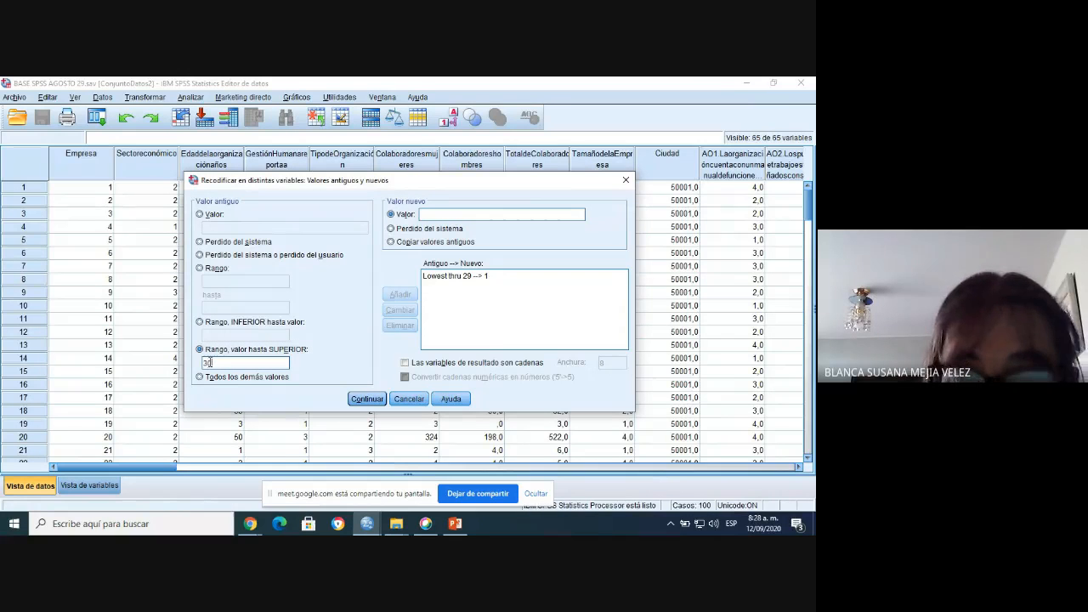
type("0")
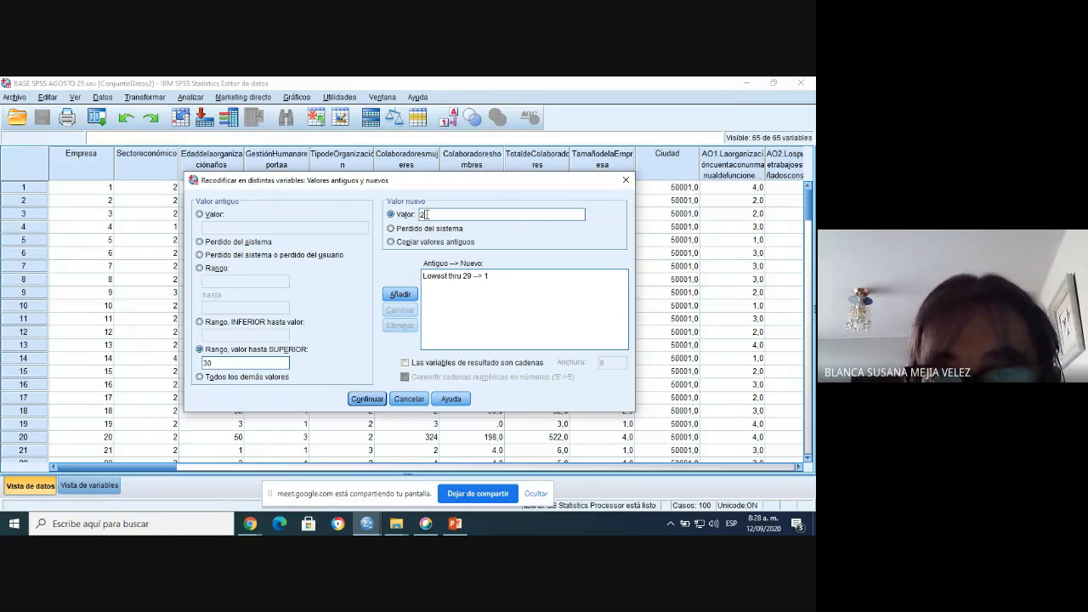
left_click(401, 294)
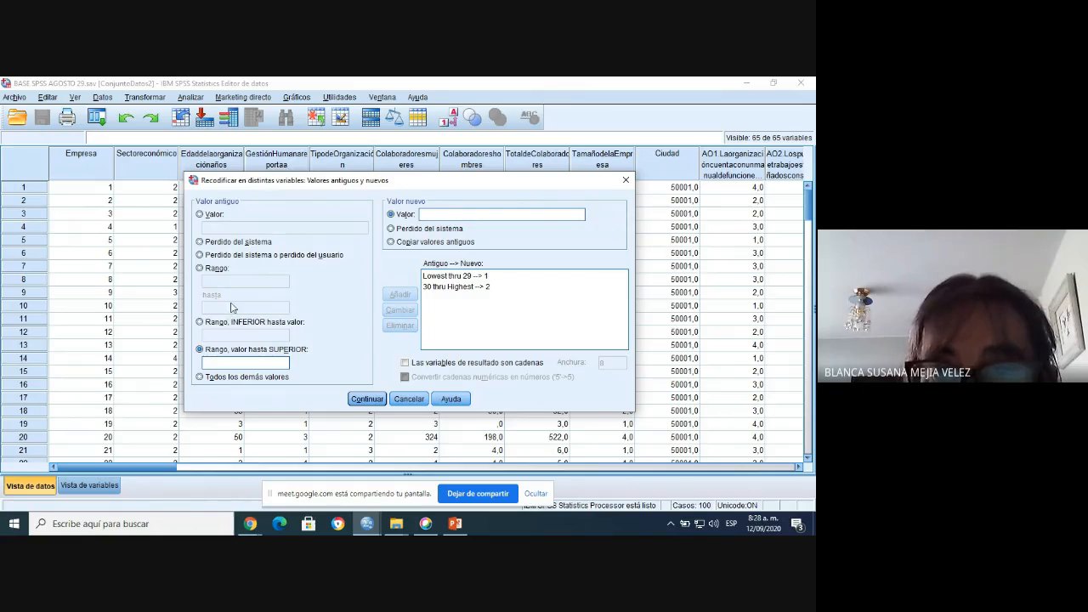
Step: Change the upper limit of the lowest-range recode rule to 2,9
left_click(466, 277)
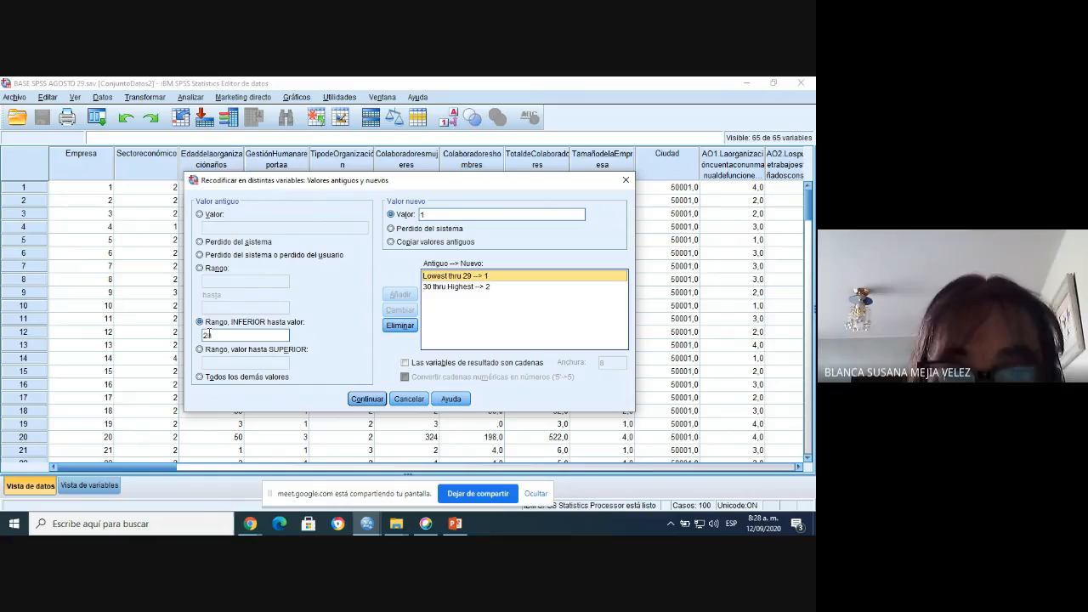
double_click(212, 335)
left_click(207, 335)
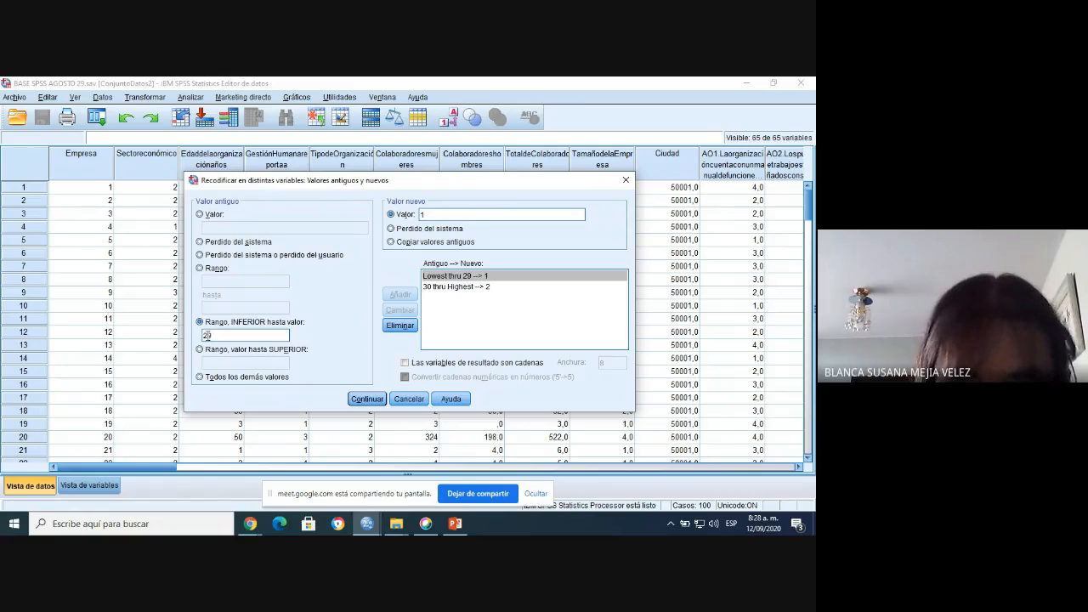
type(",")
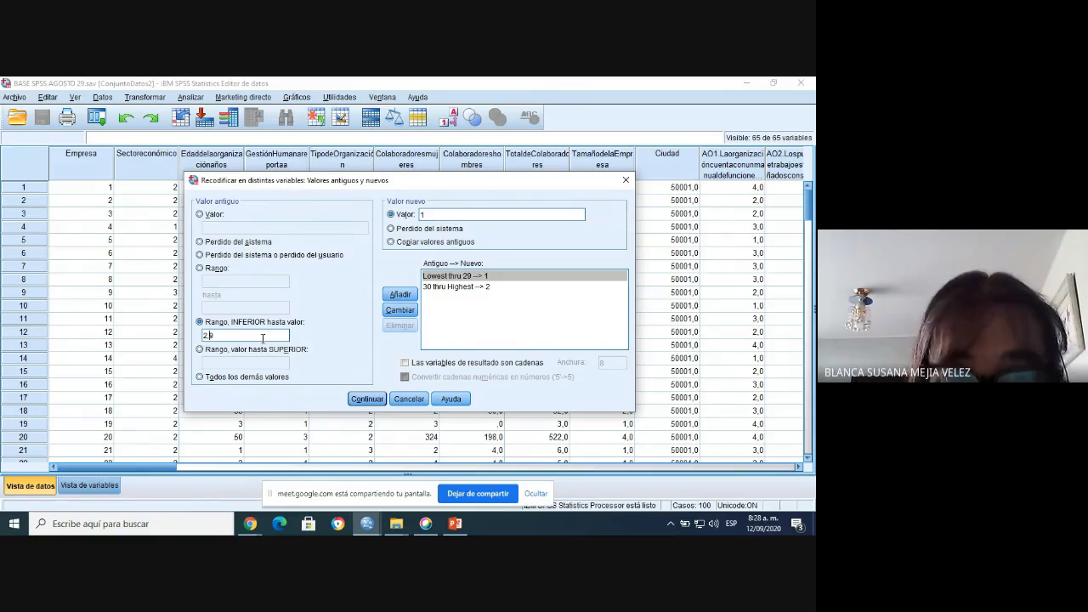
left_click(407, 311)
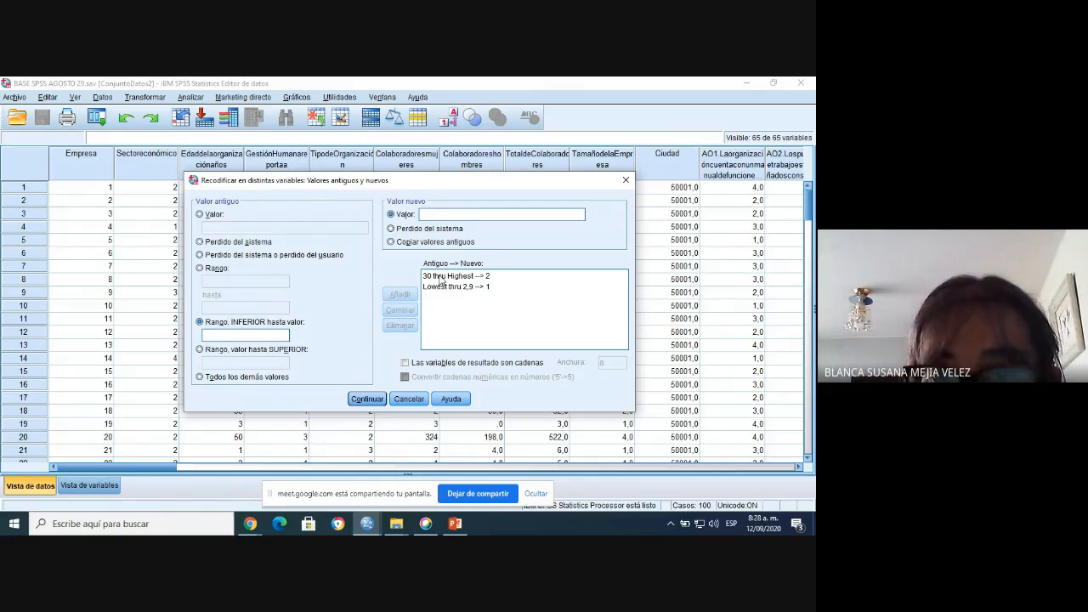
left_click(441, 277)
double_click(207, 363)
left_click(206, 363)
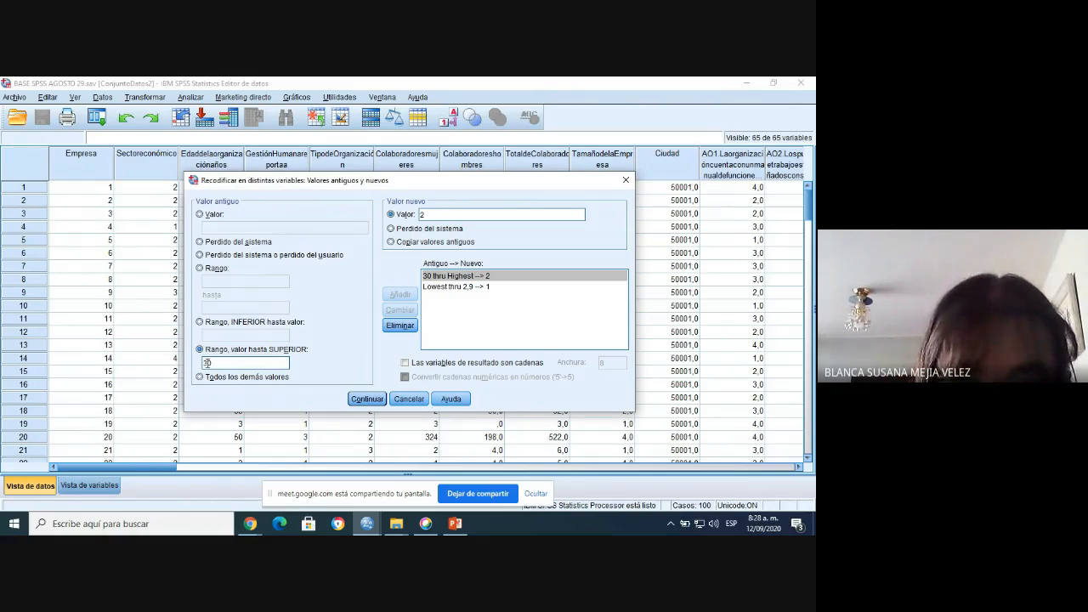
type(",")
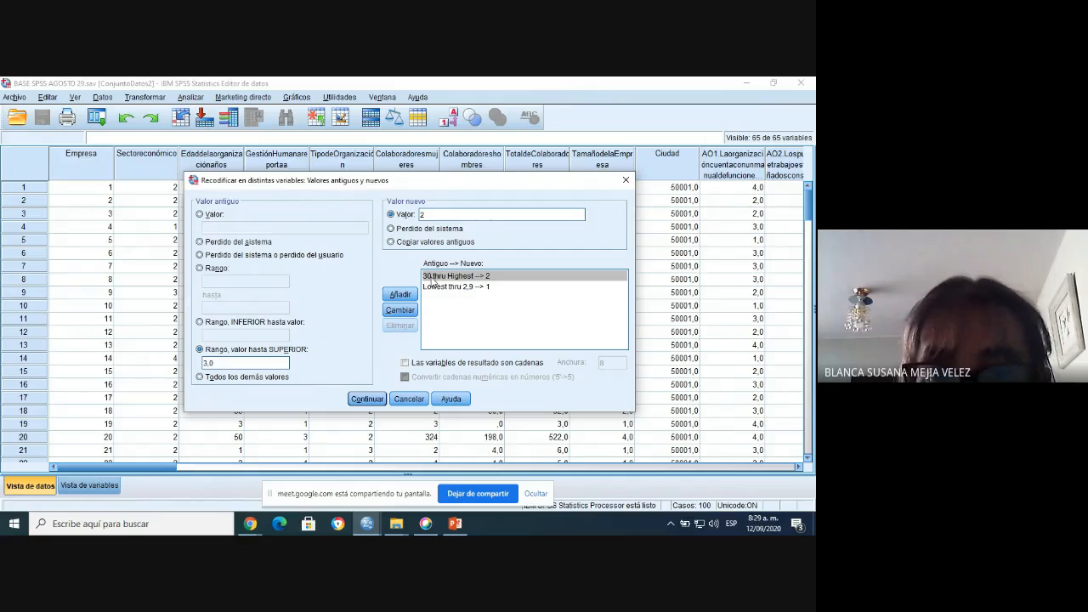
Step: Change the upper limit of the lowest-range recode rule to 2,999999
left_click(455, 287)
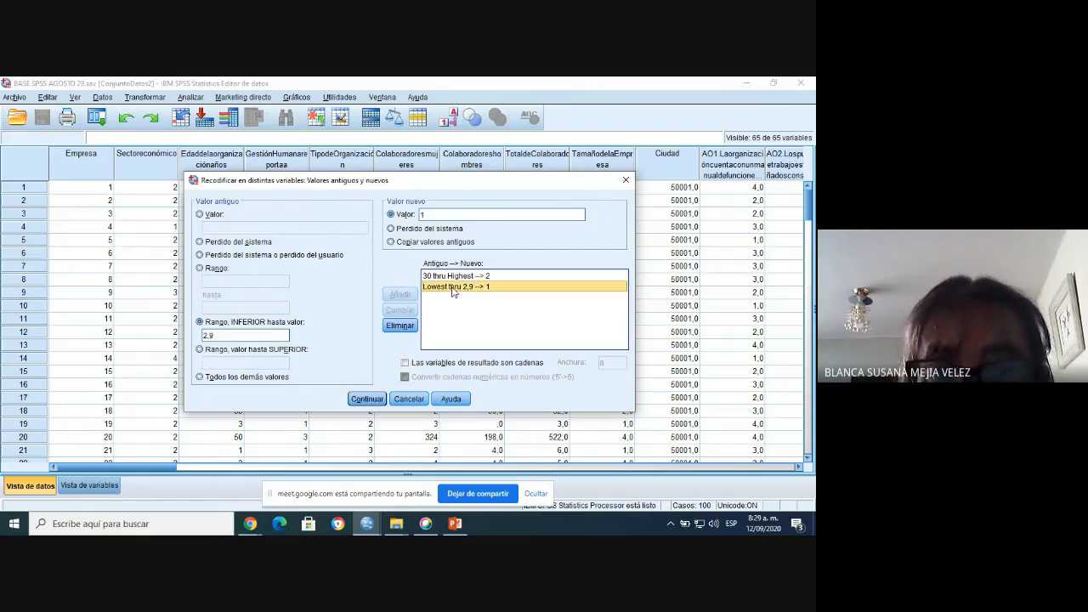
left_click(217, 335)
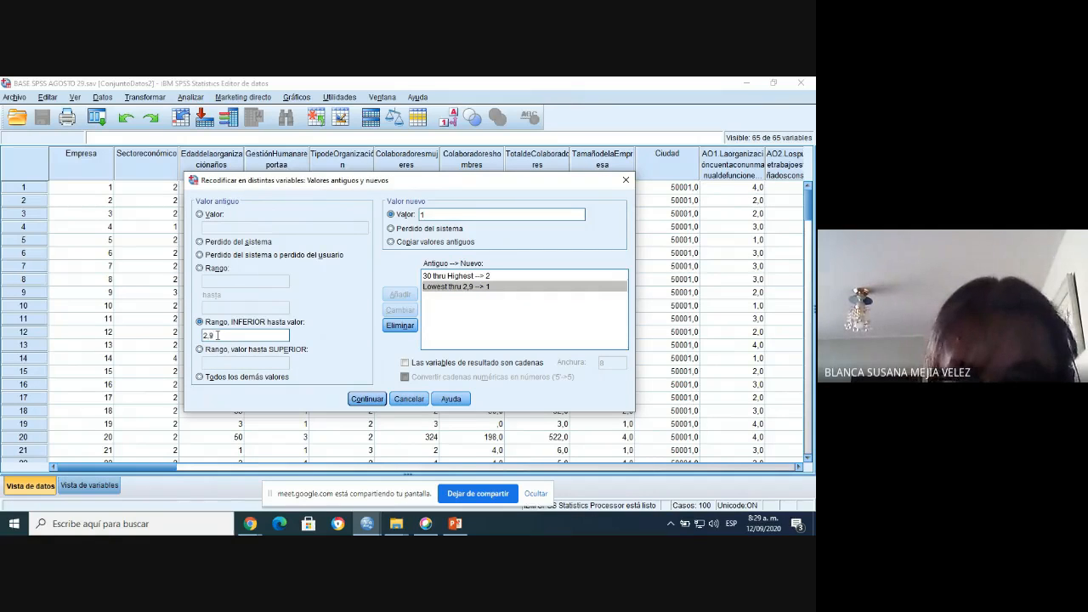
type("99999")
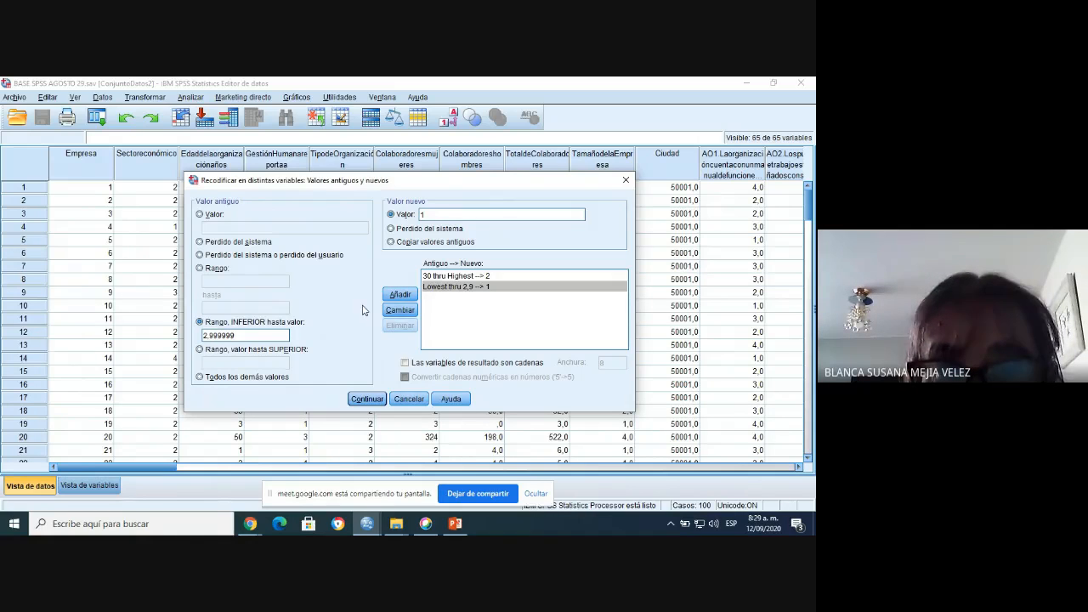
left_click(397, 311)
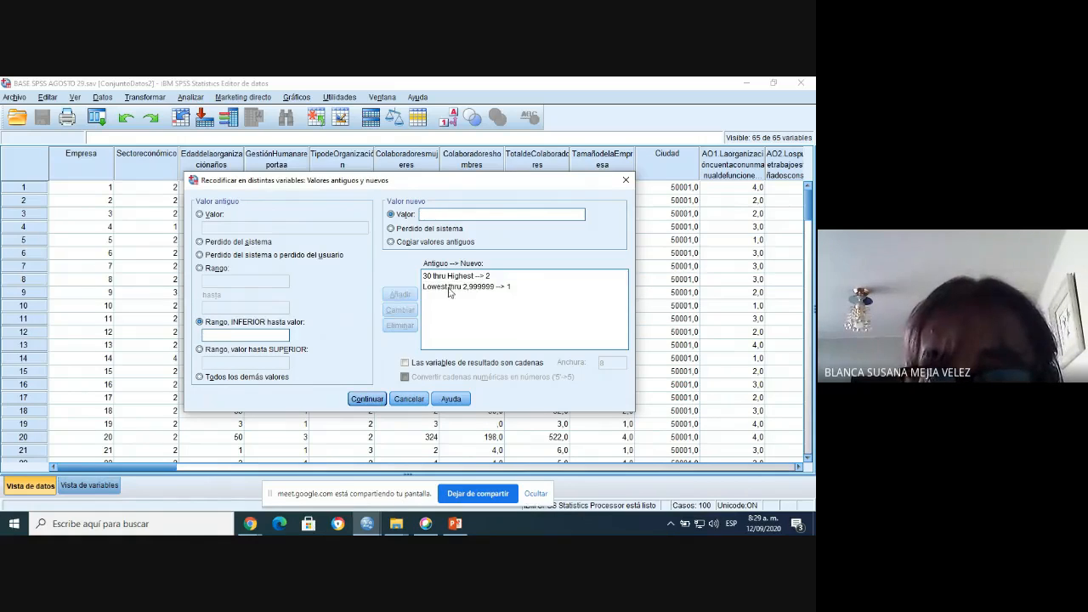
Step: Change the lower limit of the recode rule that assigns 2 through the highest value to 3,0
left_click(431, 281)
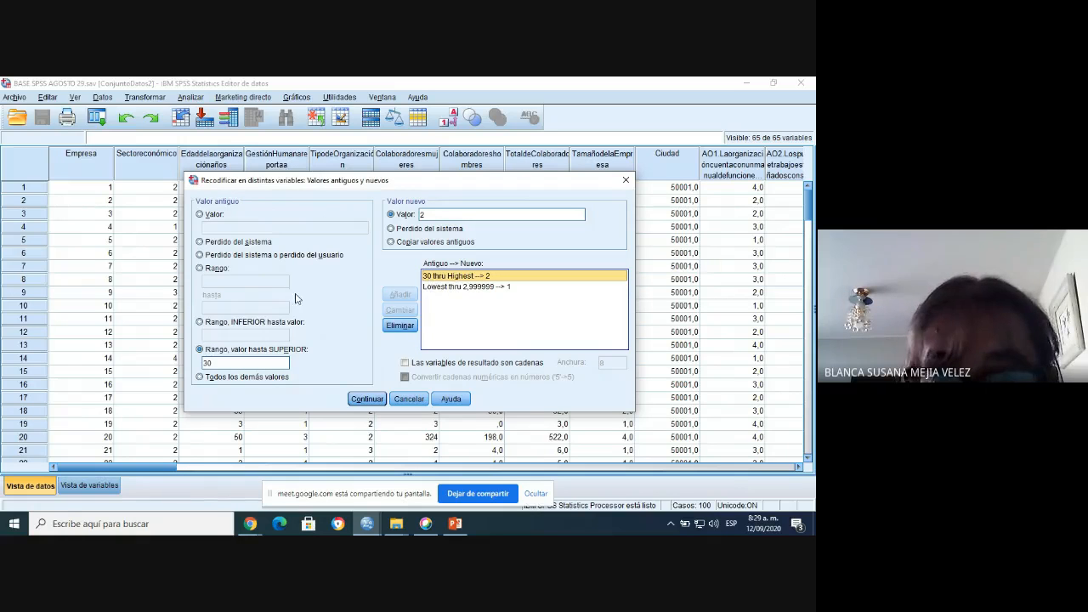
left_click(205, 363)
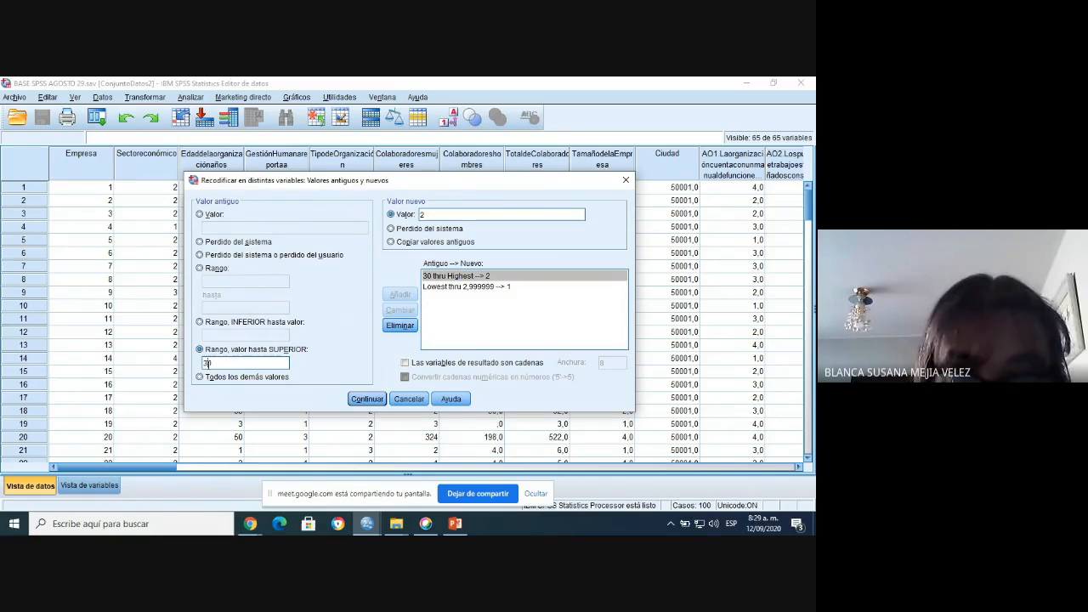
type(",")
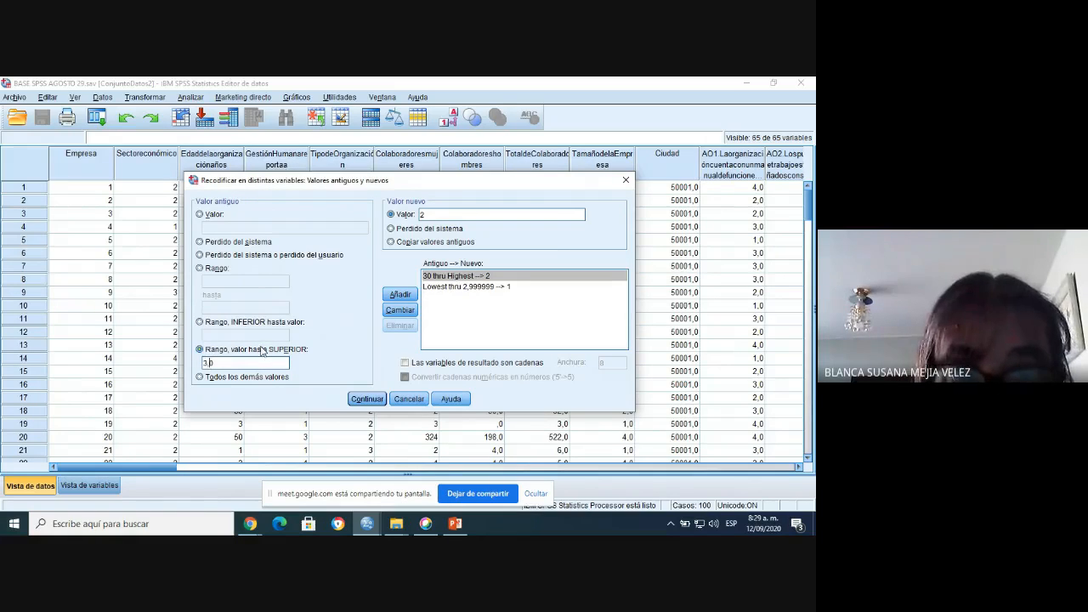
left_click(397, 308)
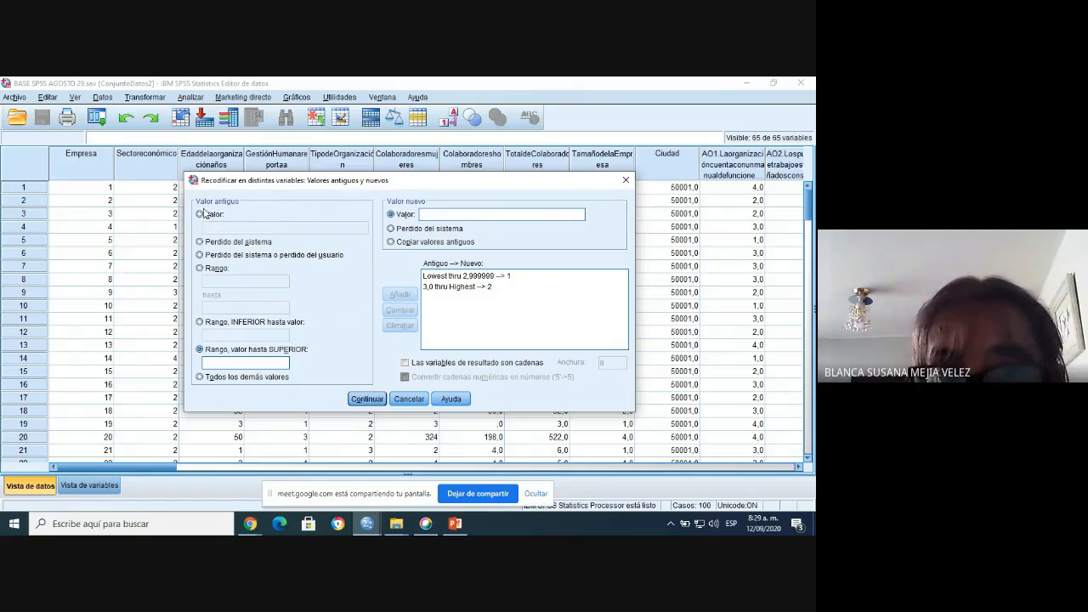
Step: Accept the value rules, run the recode, and examine the new REGESTDES and REINDCAP columns in the data
left_click(206, 215)
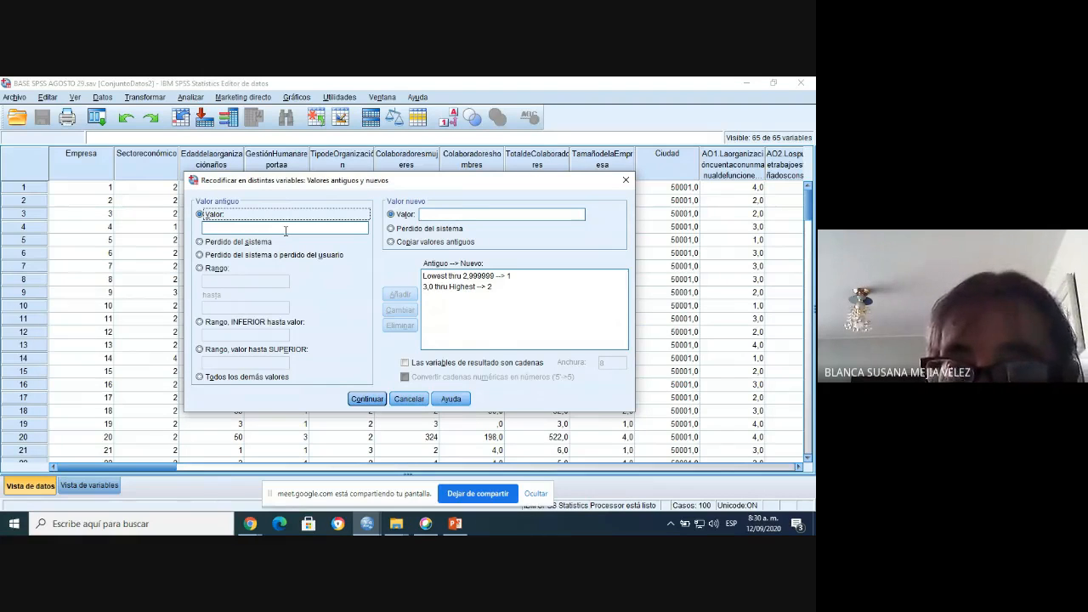
left_click(367, 399)
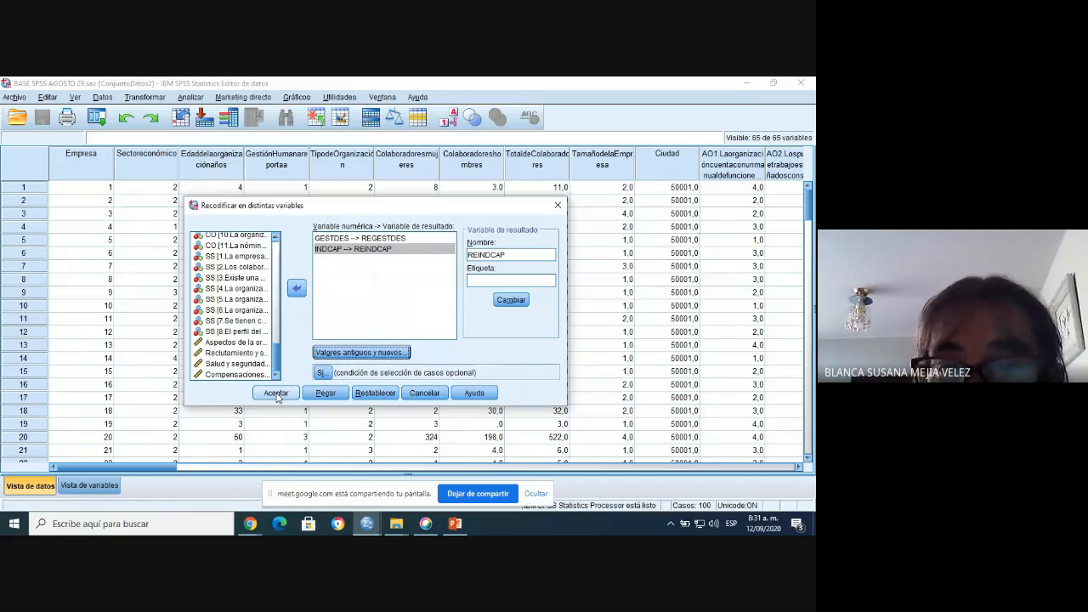
left_click(277, 395)
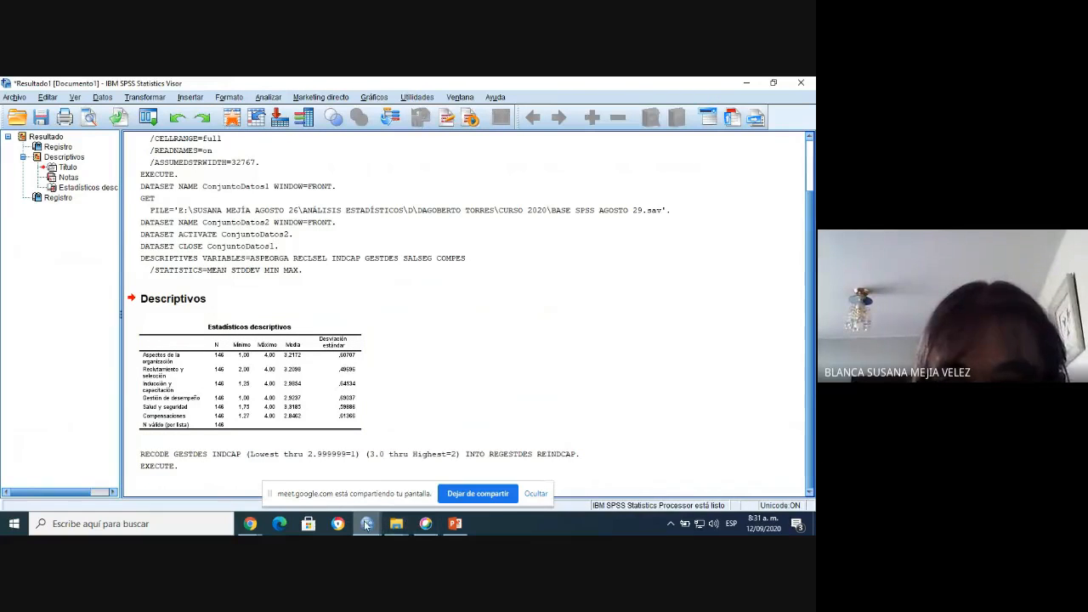
mouse_move(366, 525)
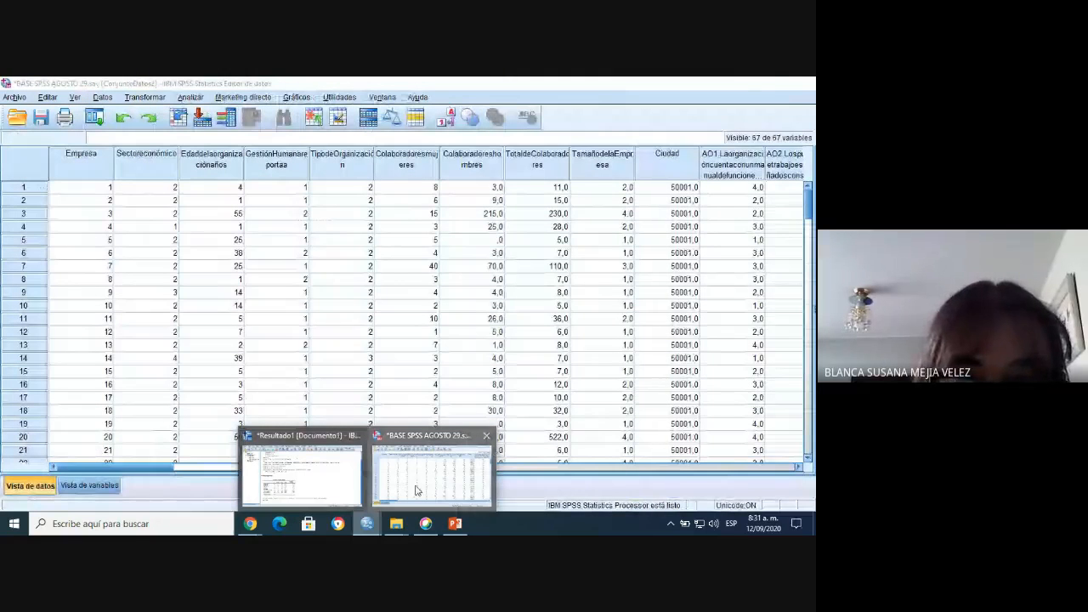
left_click(416, 490)
left_click_drag(150, 472, 787, 467)
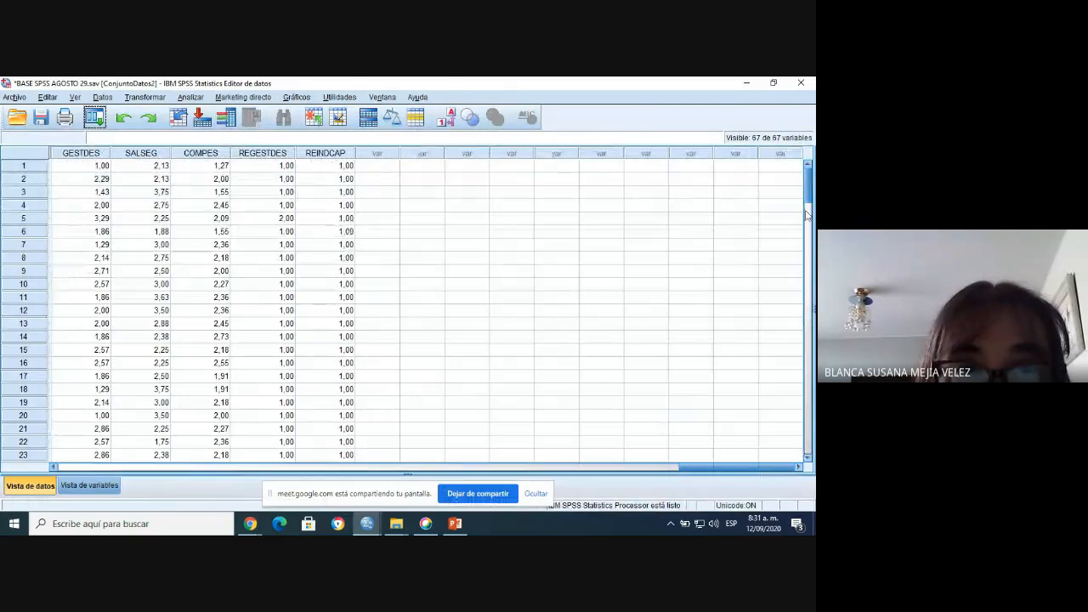
left_click_drag(808, 197, 811, 168)
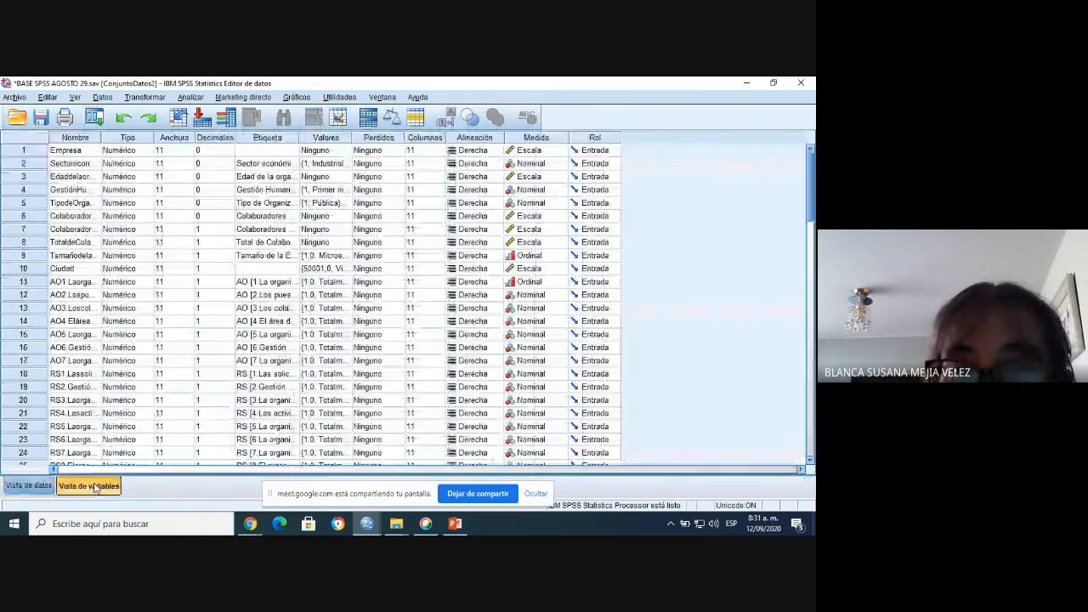
Step: Label the REGESTDES variable "Rangos de gestión de desempeño" in the variable definitions
left_click(90, 485)
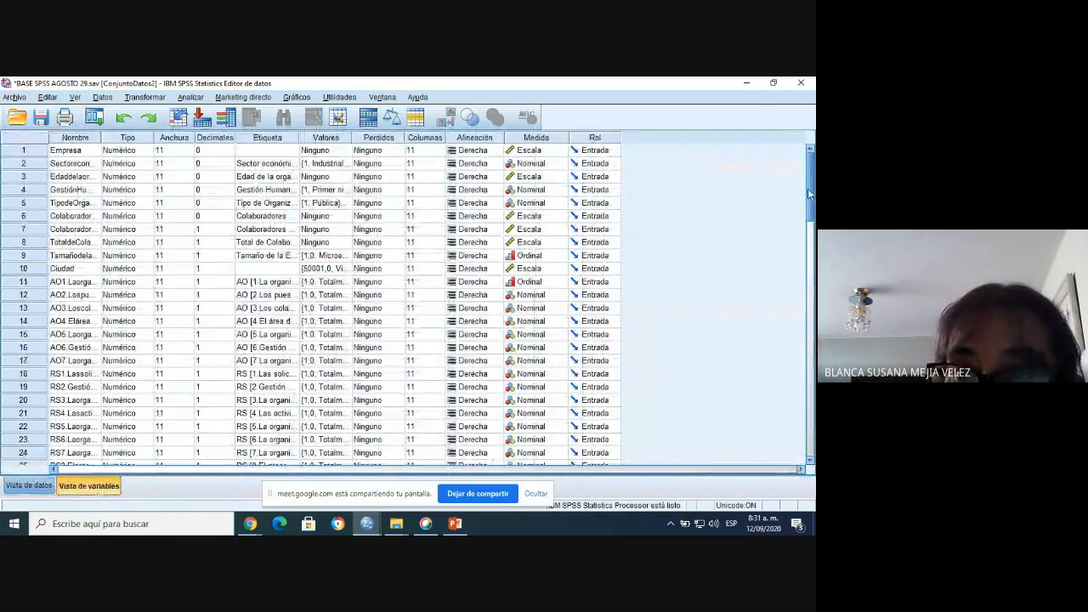
left_click_drag(810, 193, 799, 338)
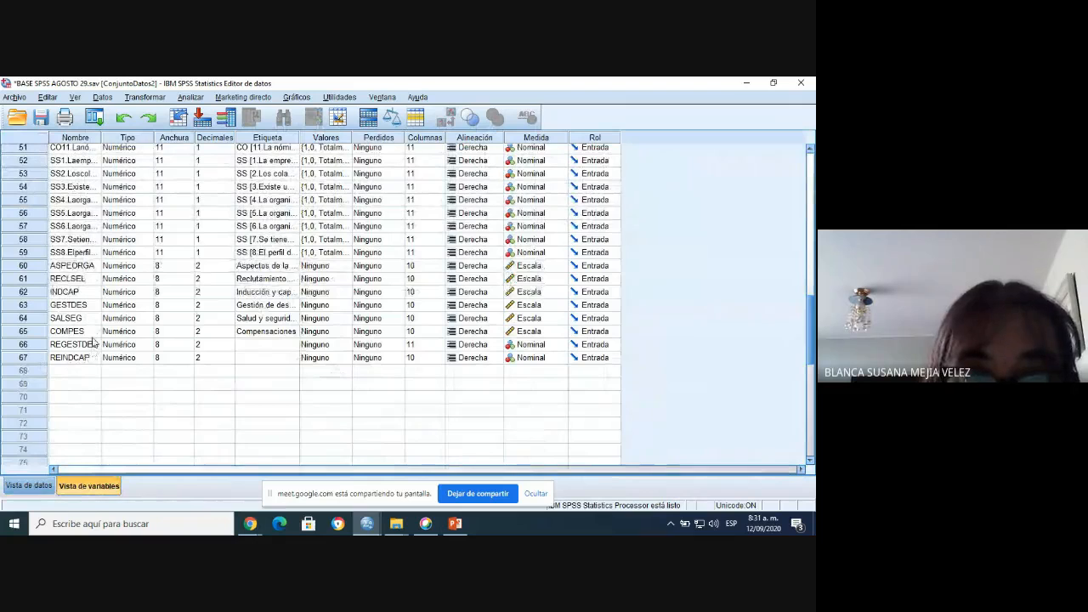
left_click(268, 347)
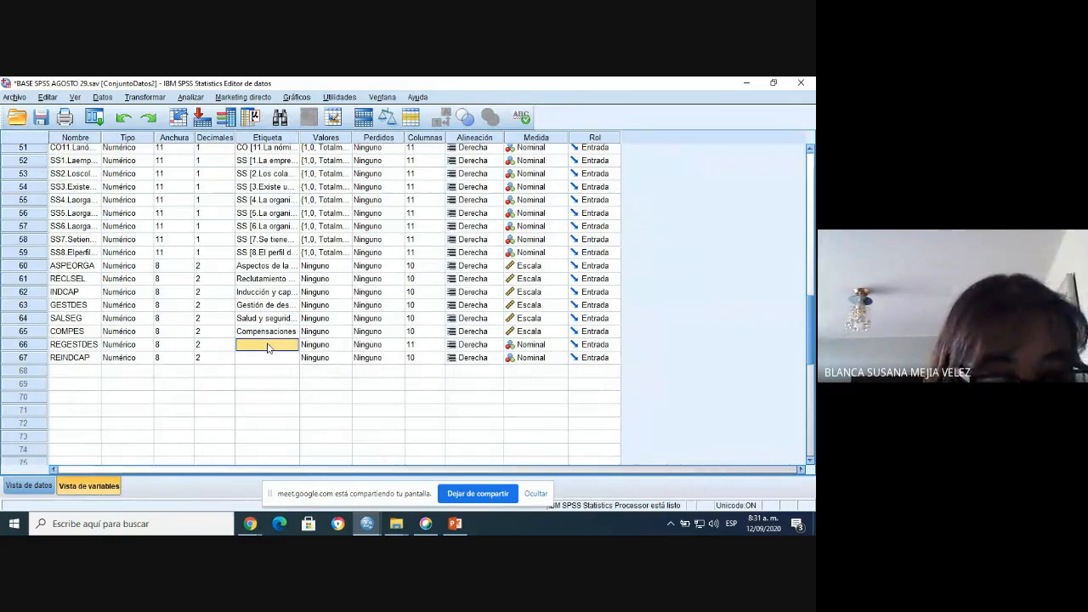
double_click(267, 345)
type("(ANGOS")
key("BackSpace")
key("BackSpace")
key("BackSpace")
key("BackSpace")
key("BackSpace")
key("BackSpace")
type("R")
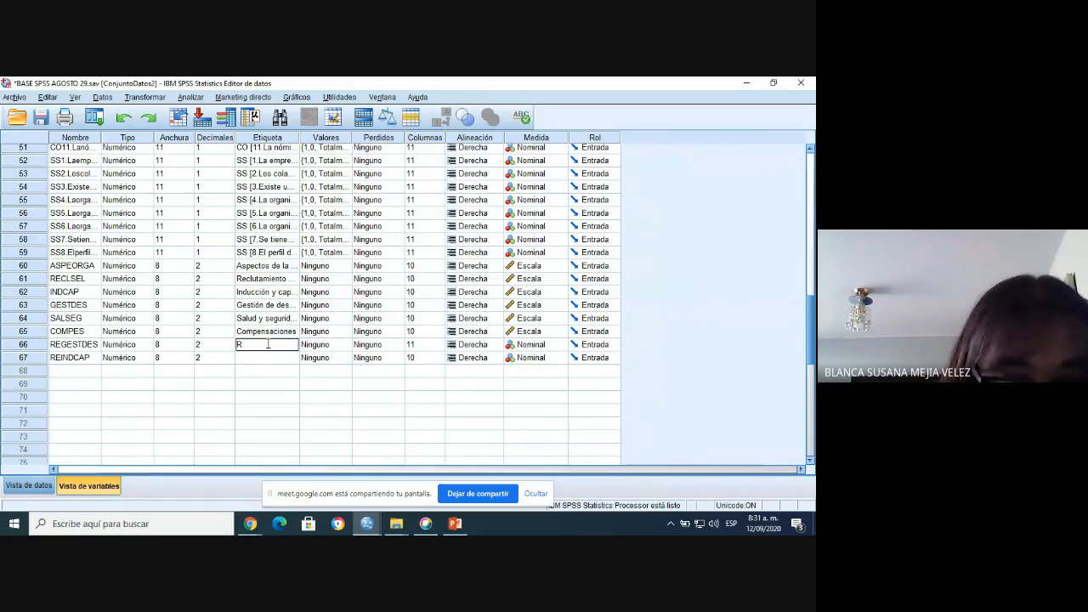
type("angos de")
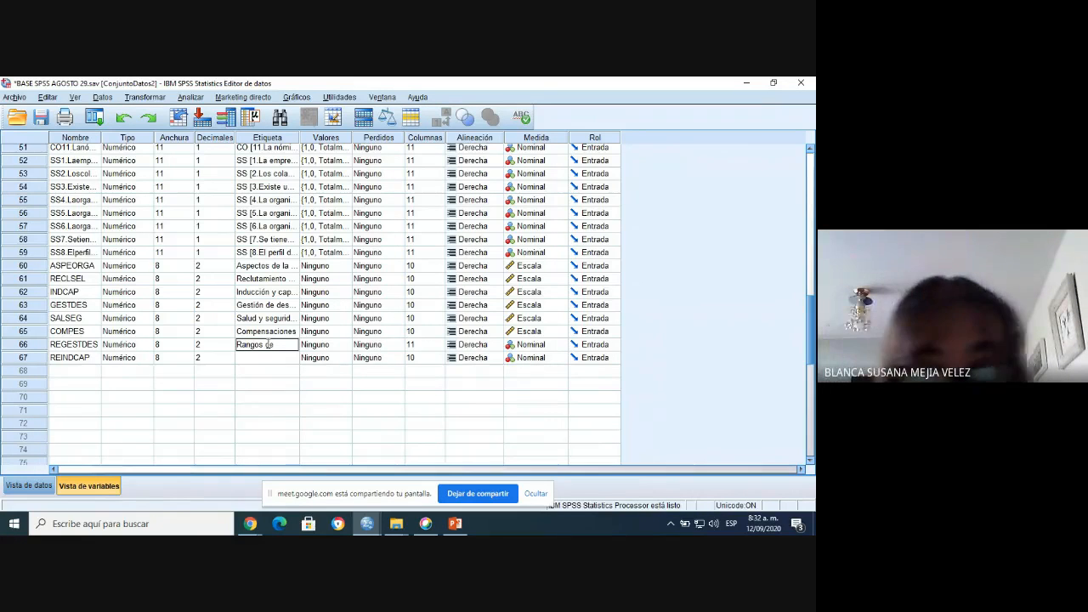
type(" gestión de des")
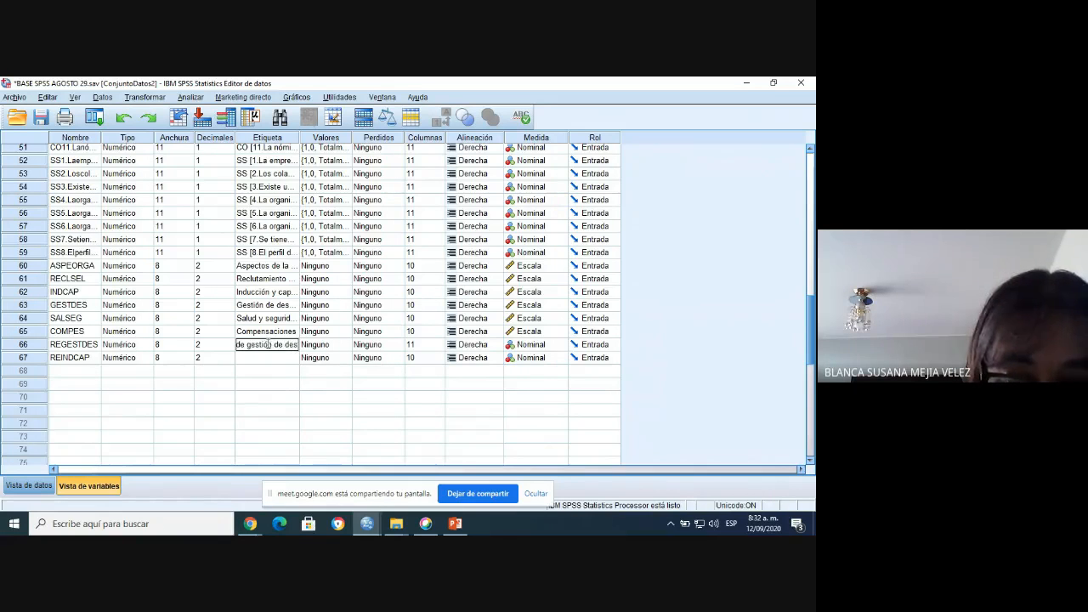
type("empeño")
Step: Label the REINDCAP variable "Rangos de gestión y capacitación"
left_click(269, 361)
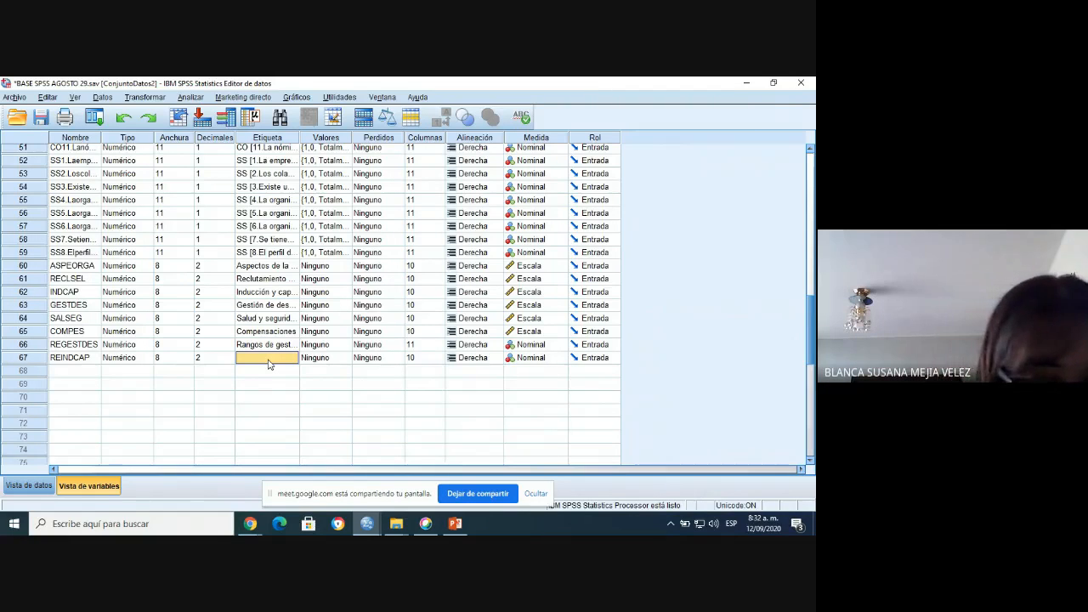
type("Ra")
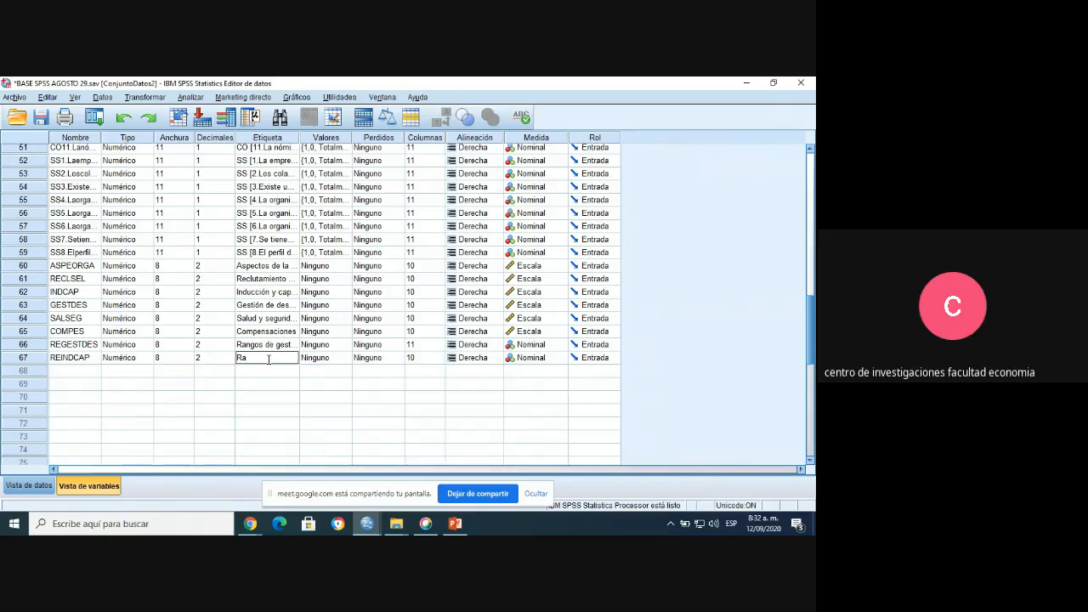
type("ngos de ges")
type("ti")
type("ón y")
type(" capa")
type("cita")
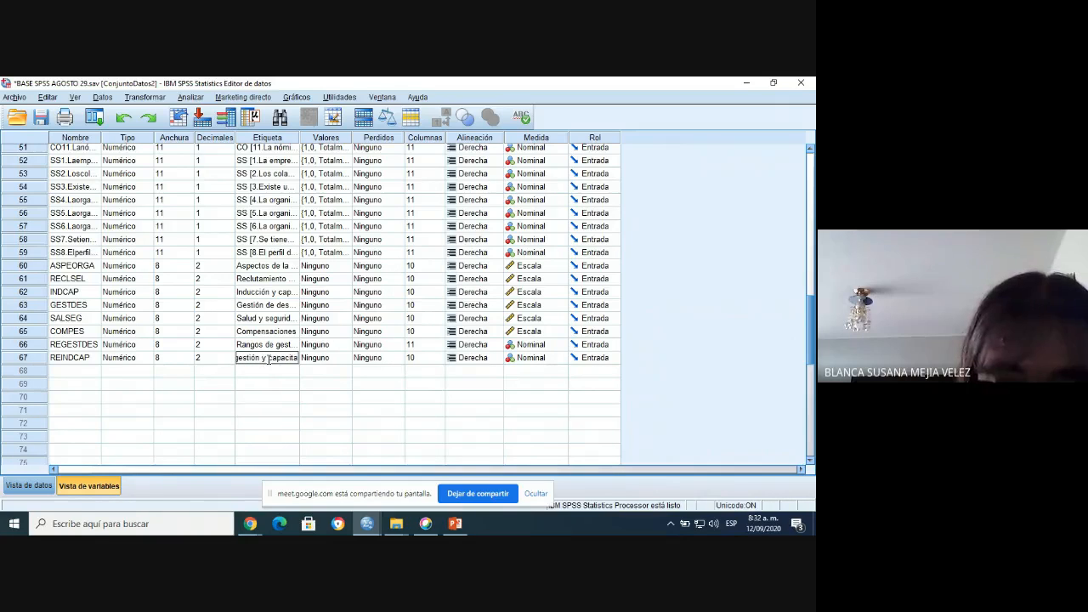
type("ción")
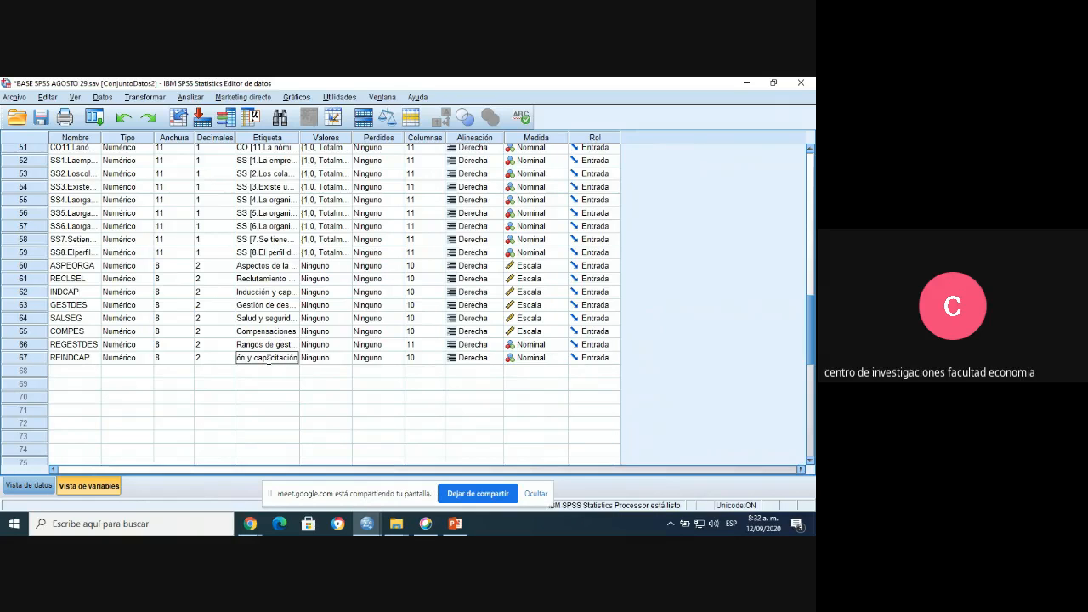
key("Return")
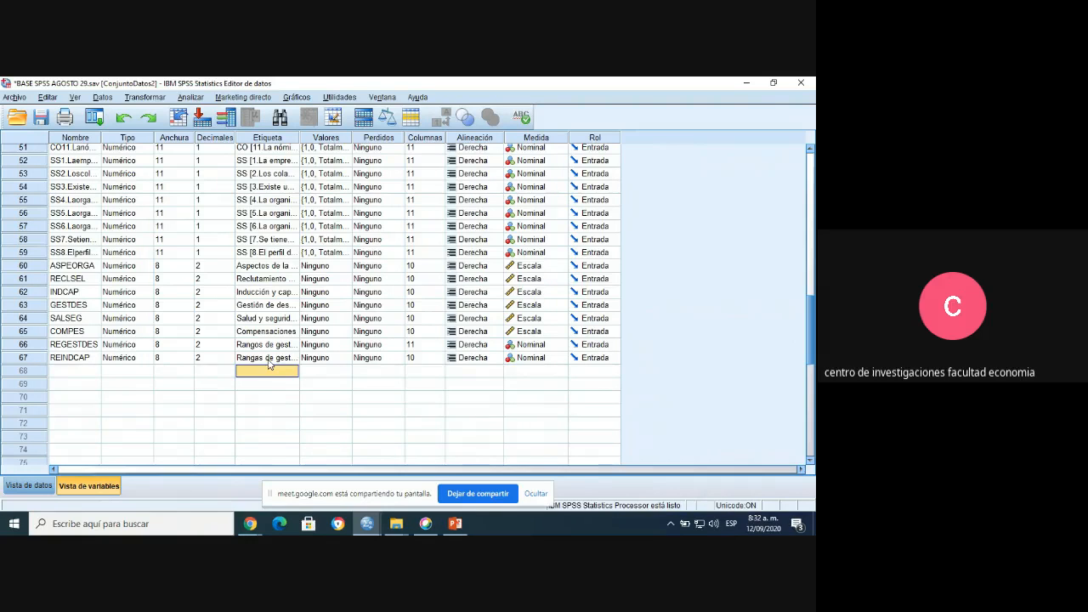
left_click(268, 359)
left_click(258, 357)
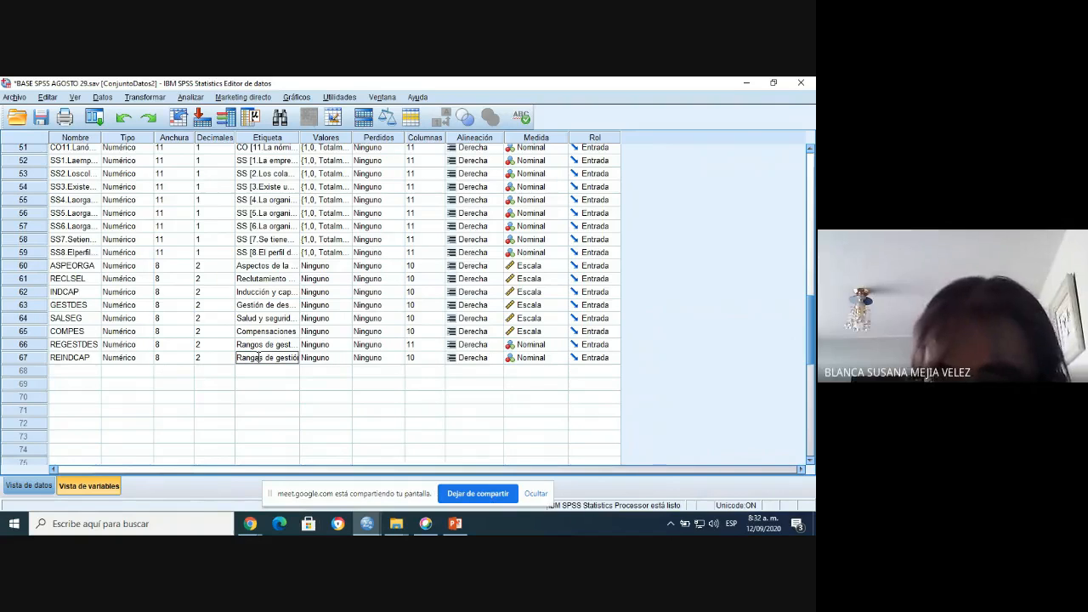
key("BackSpace")
type("o")
key("Return")
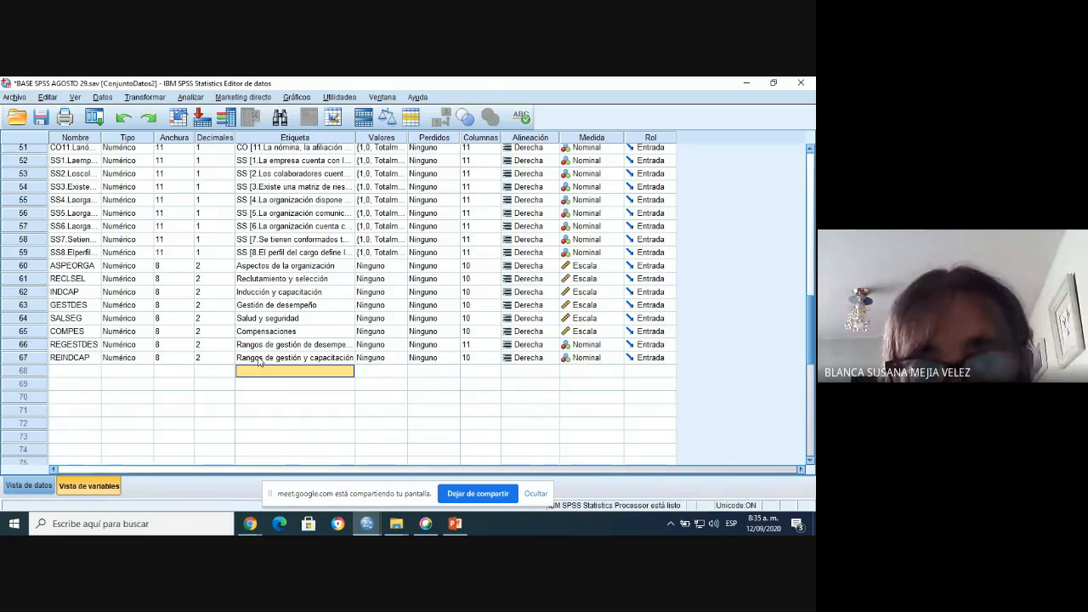
Step: Add the value label "Debilidad" for value 1 of REGESTDES
left_click(375, 345)
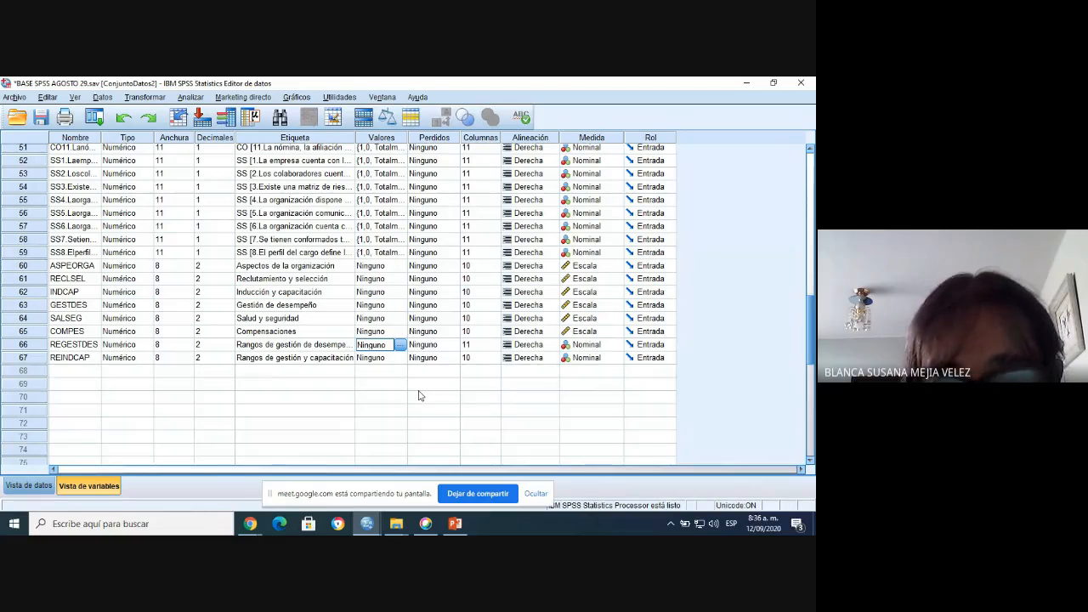
left_click(400, 345)
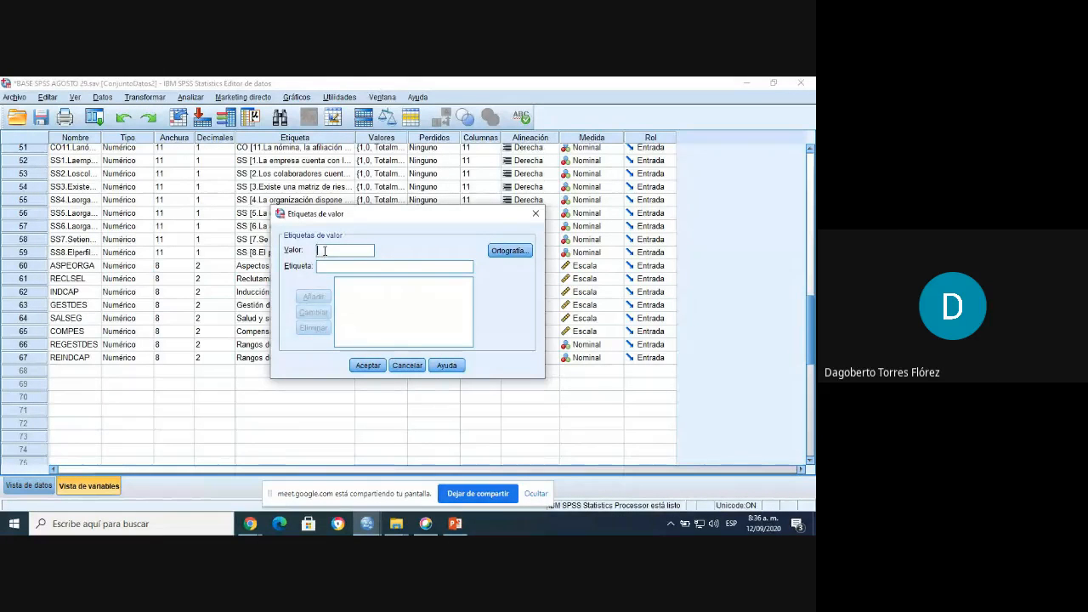
type("1")
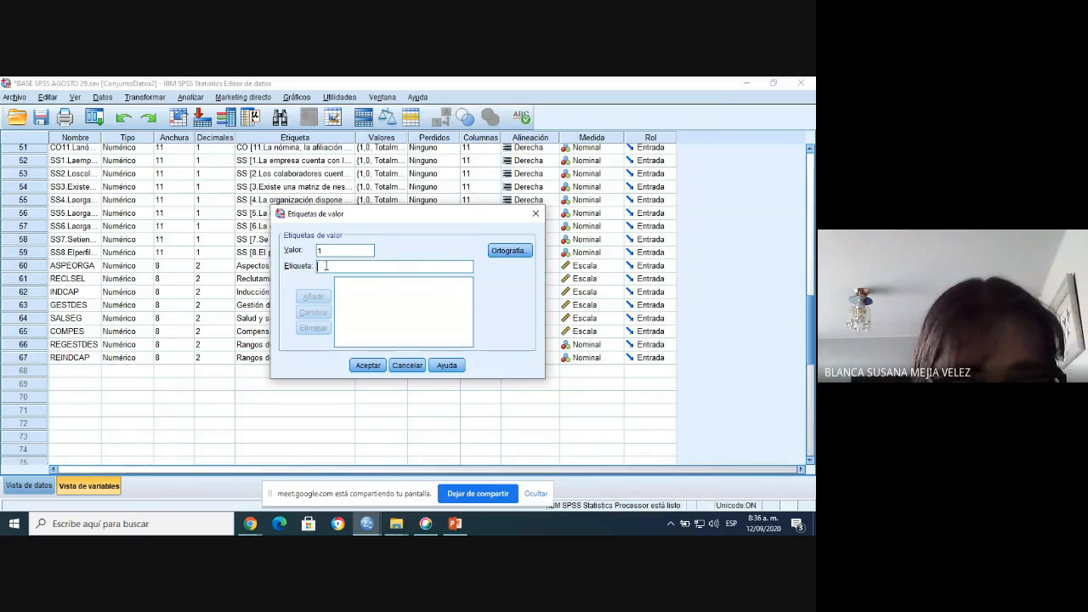
type("p")
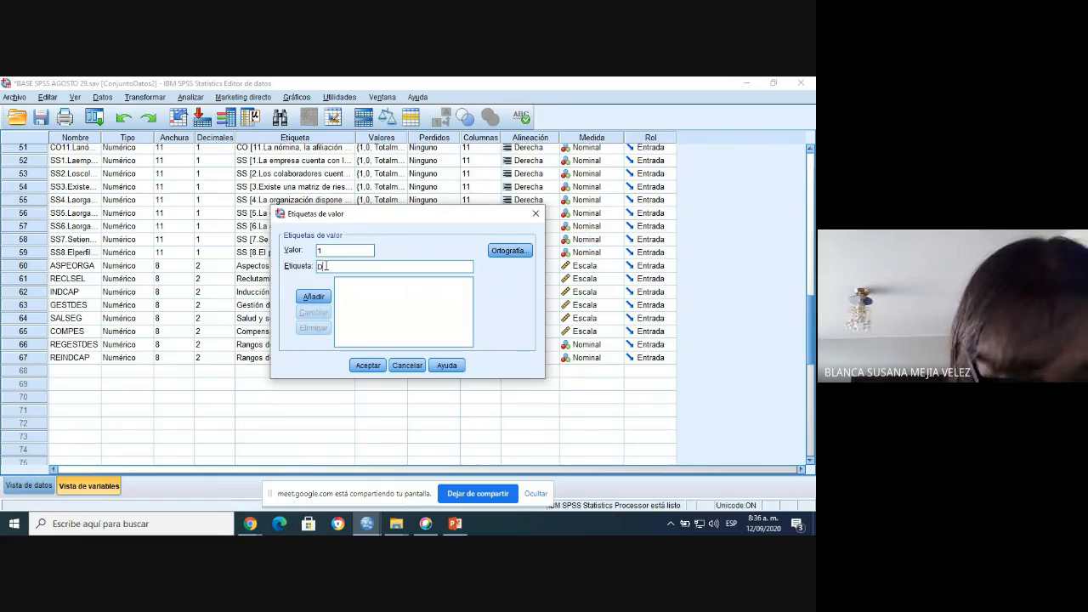
type("ebilidad")
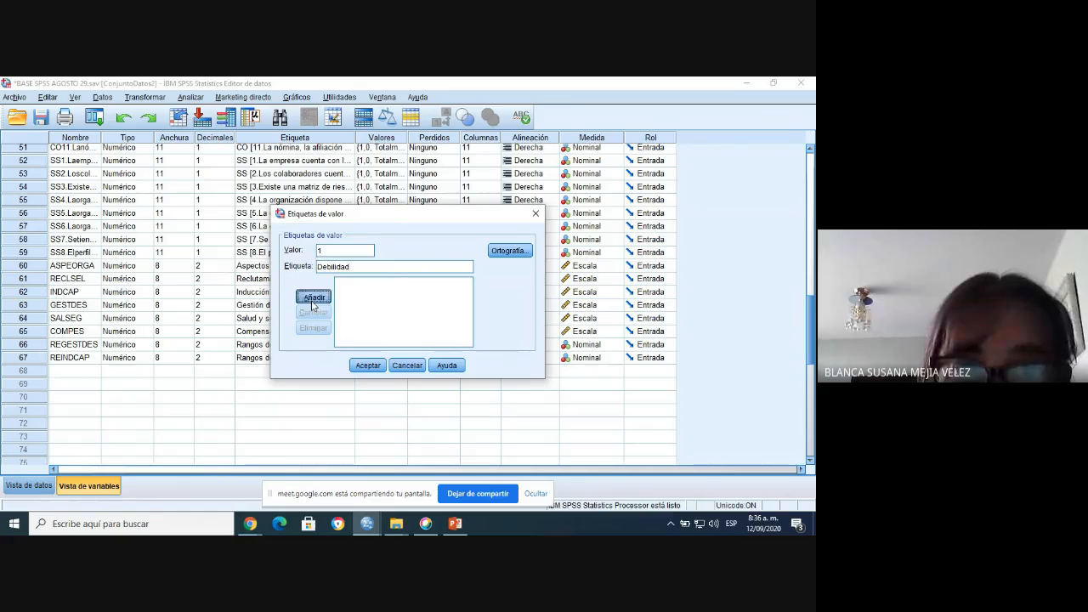
left_click(311, 300)
Step: Add the value label "Fortaleza" for value 2 of REGESTDES and accept the value labels
type("2")
left_click(332, 269)
type("F")
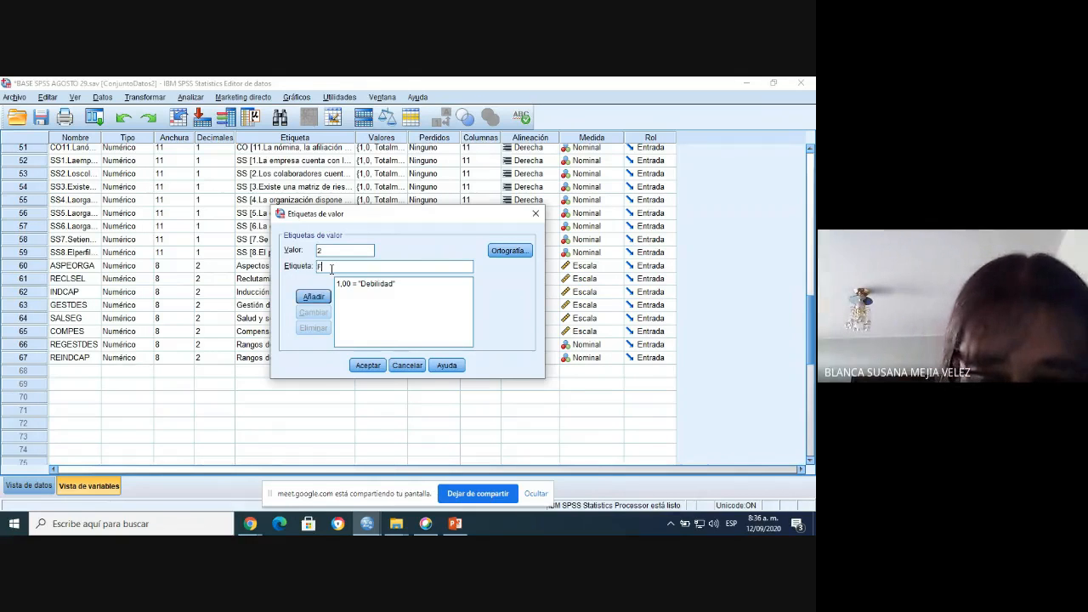
type("ortaleza")
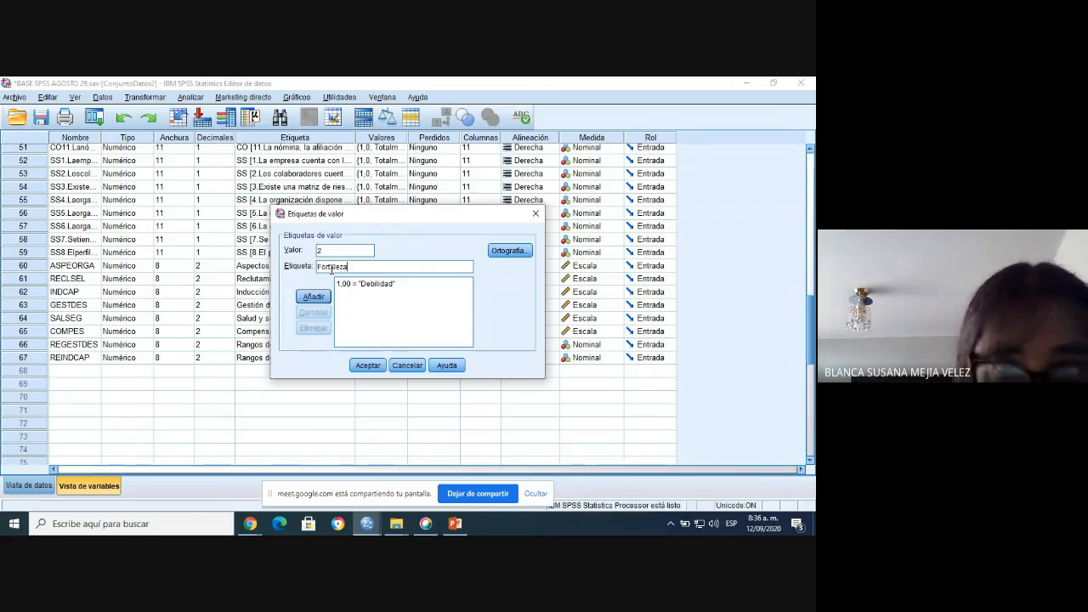
left_click(322, 298)
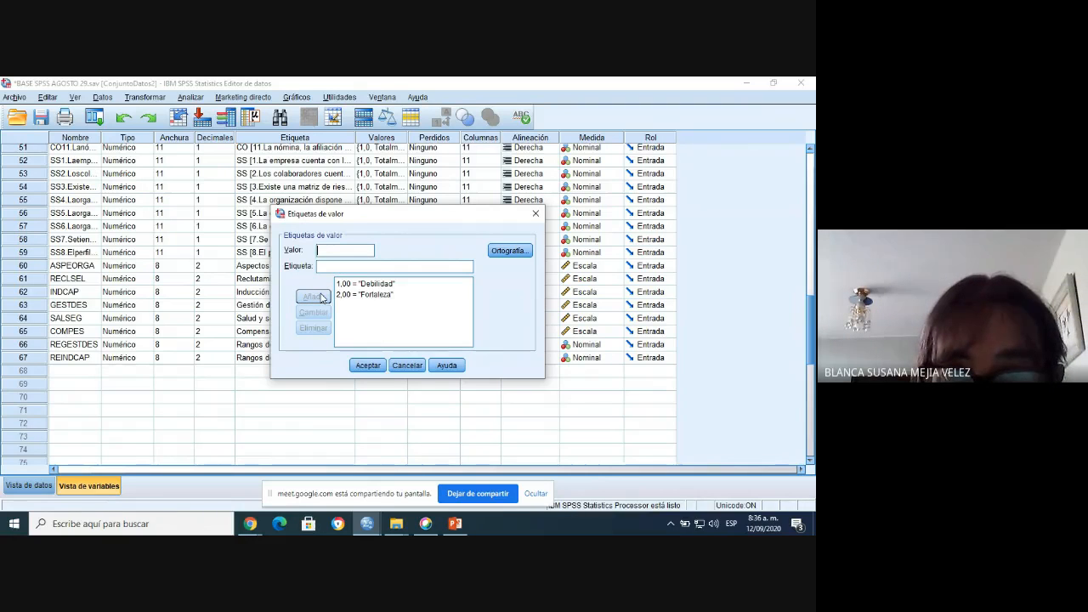
left_click(369, 365)
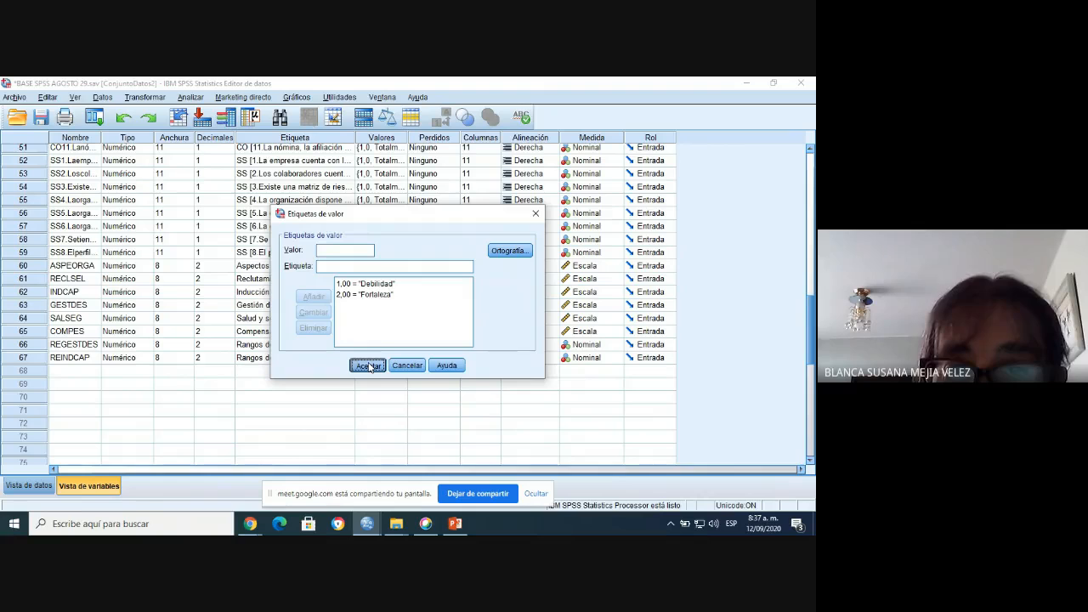
Step: Copy the value labels of REGESTDES and paste them onto the REINDCAP variable
right_click(369, 344)
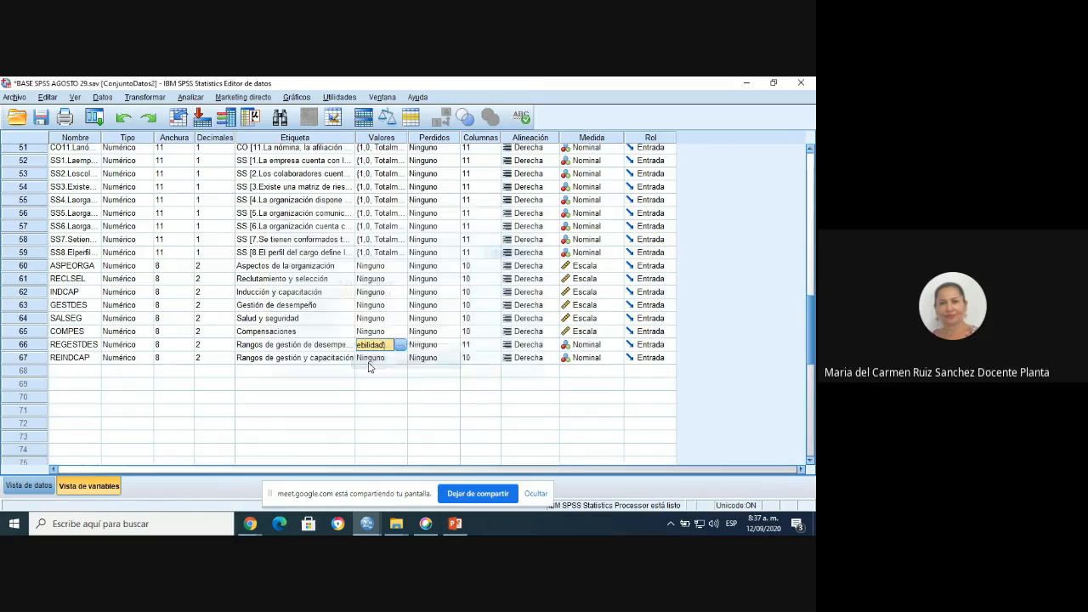
left_click(370, 358)
left_click(366, 358)
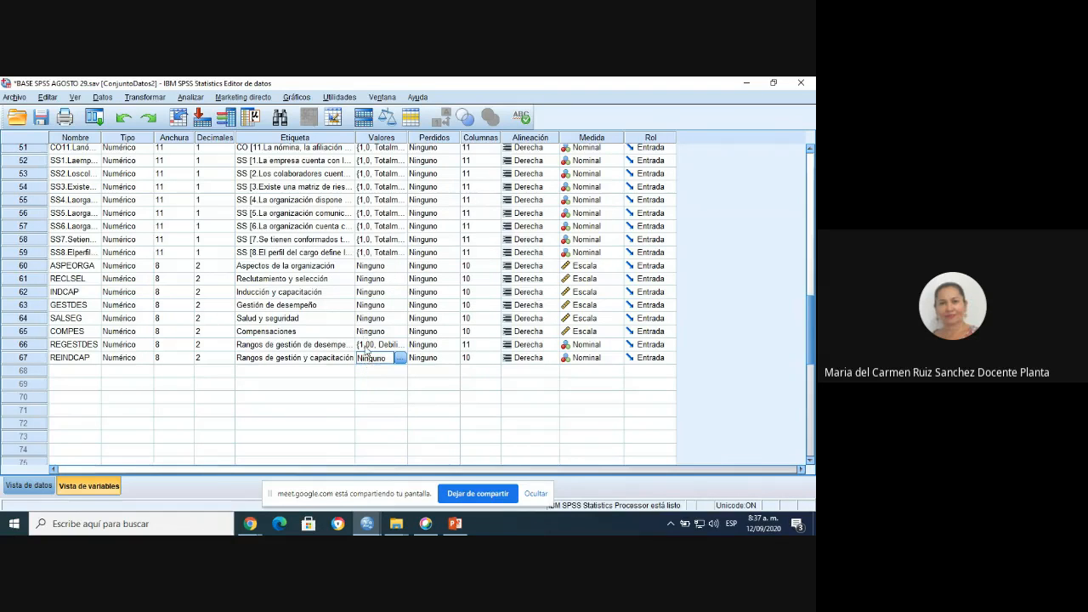
left_click(372, 345)
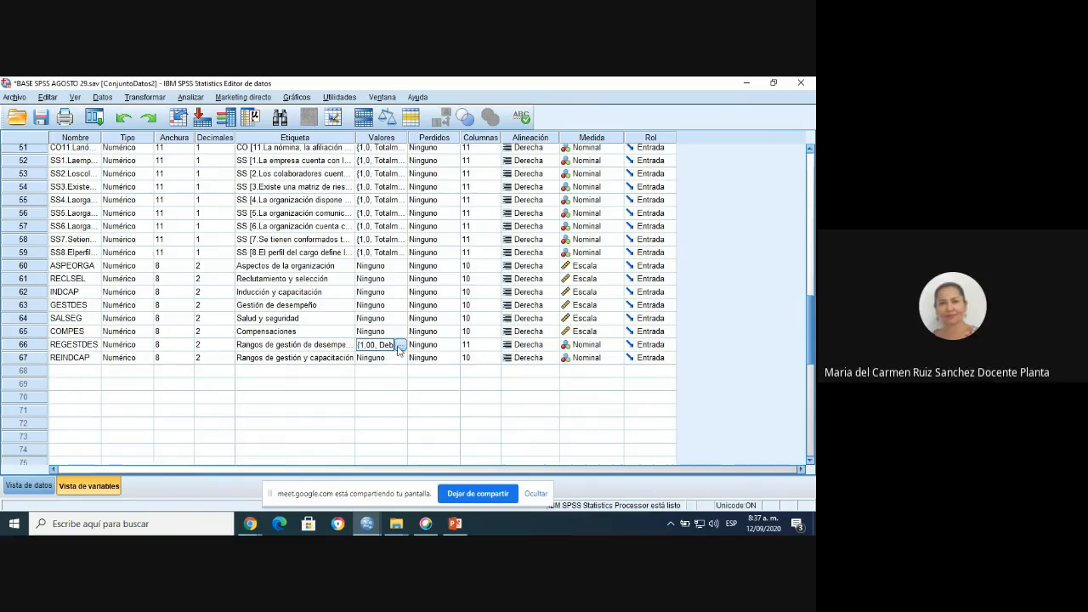
left_click(371, 359)
right_click(370, 360)
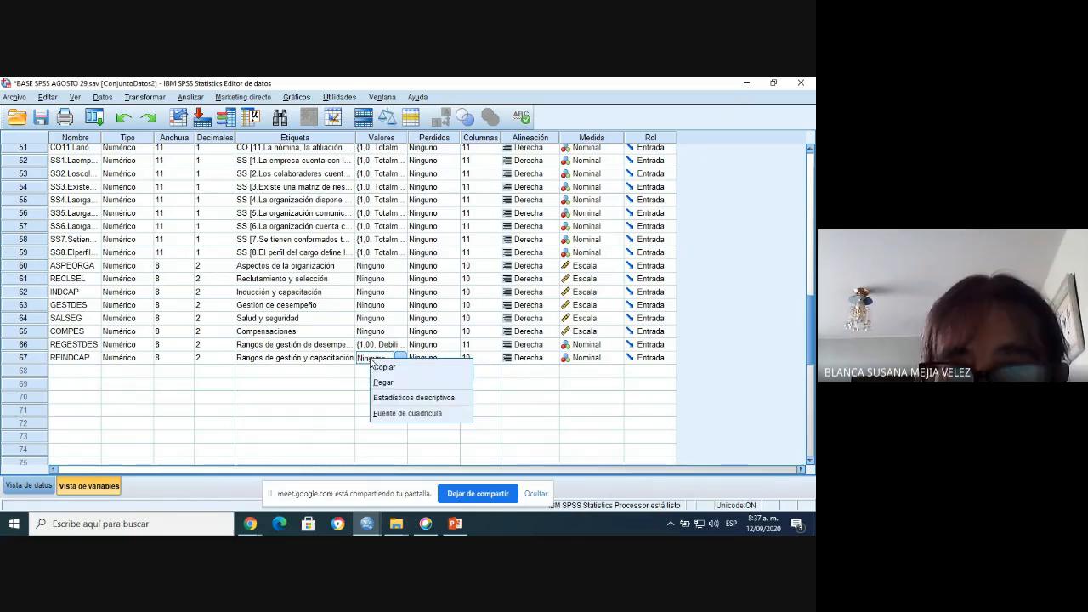
left_click(381, 383)
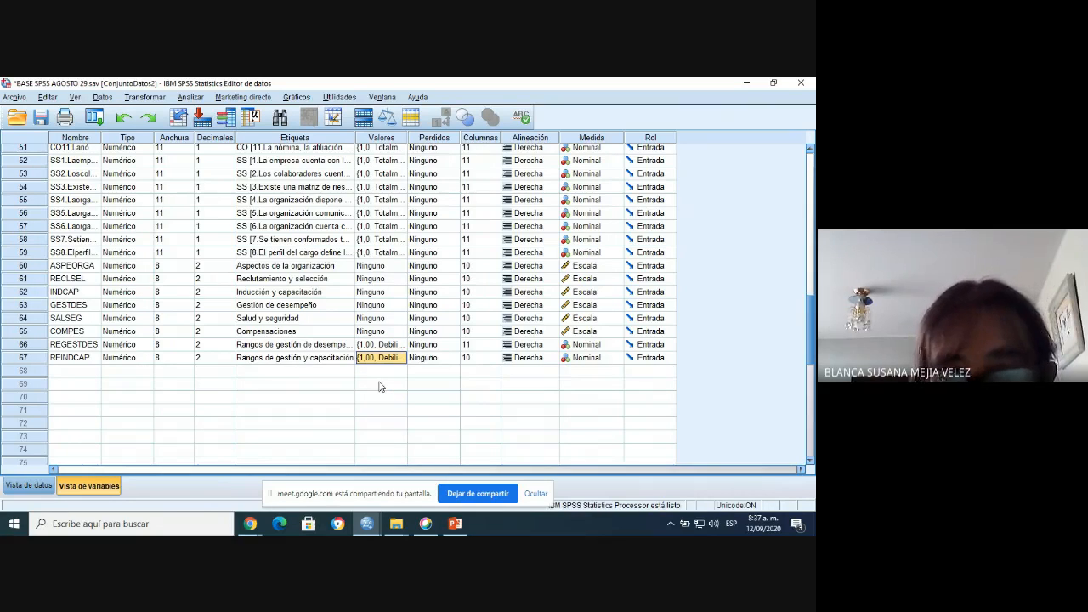